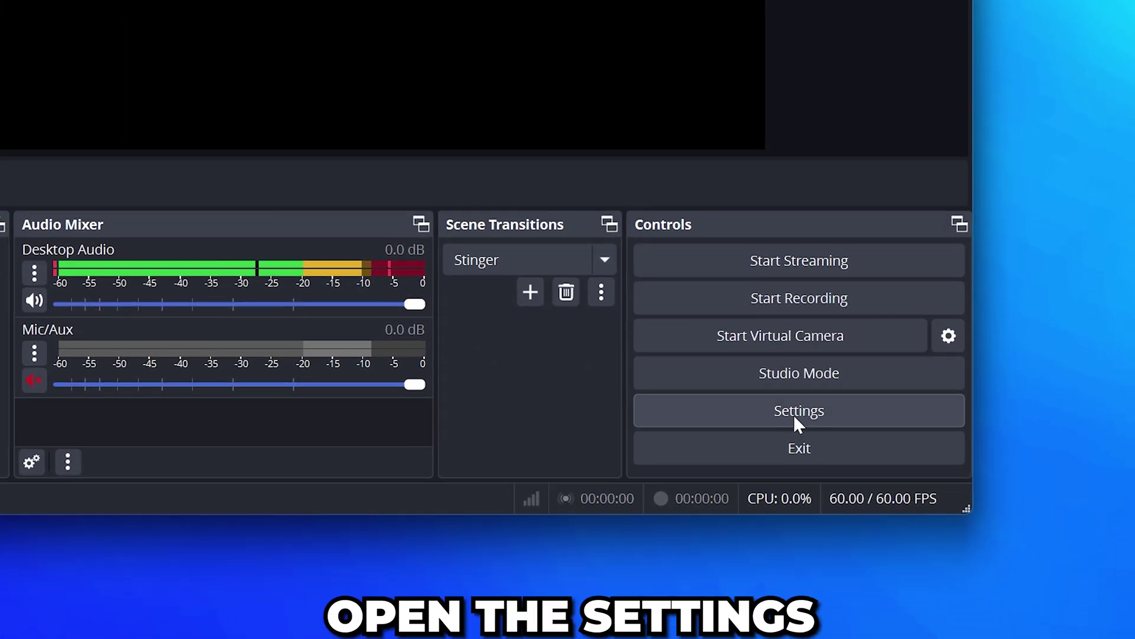
Choose Twitch as the streaming service in Stream settings and begin connecting the Twitch account
{"action": "left_click", "coordinate": [795, 414]}
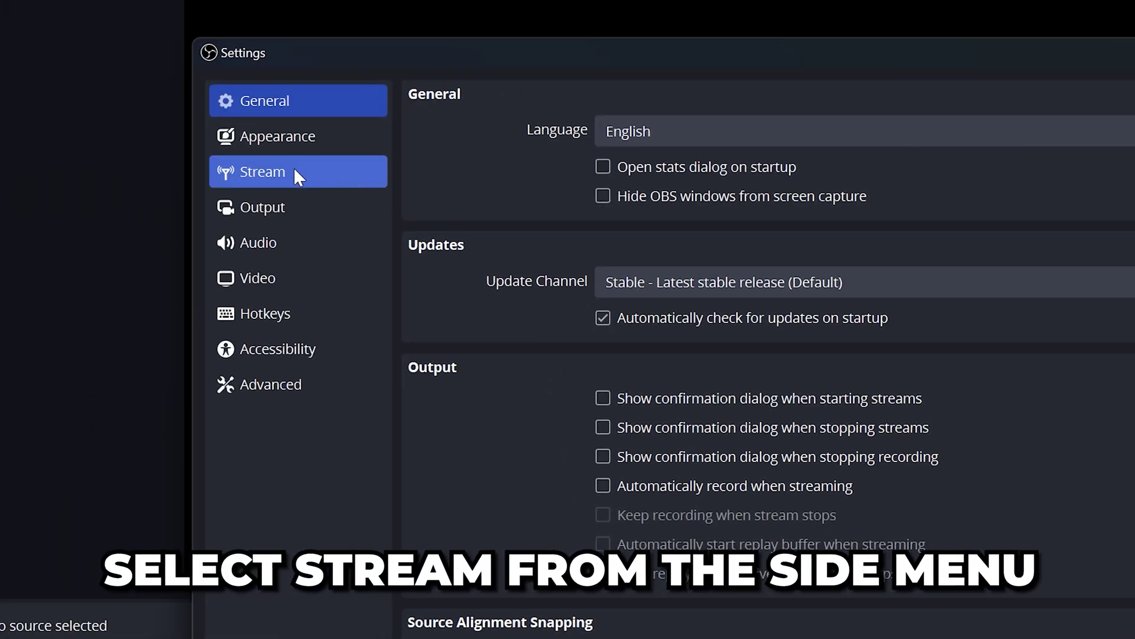
{"action": "left_click", "coordinate": [260, 173]}
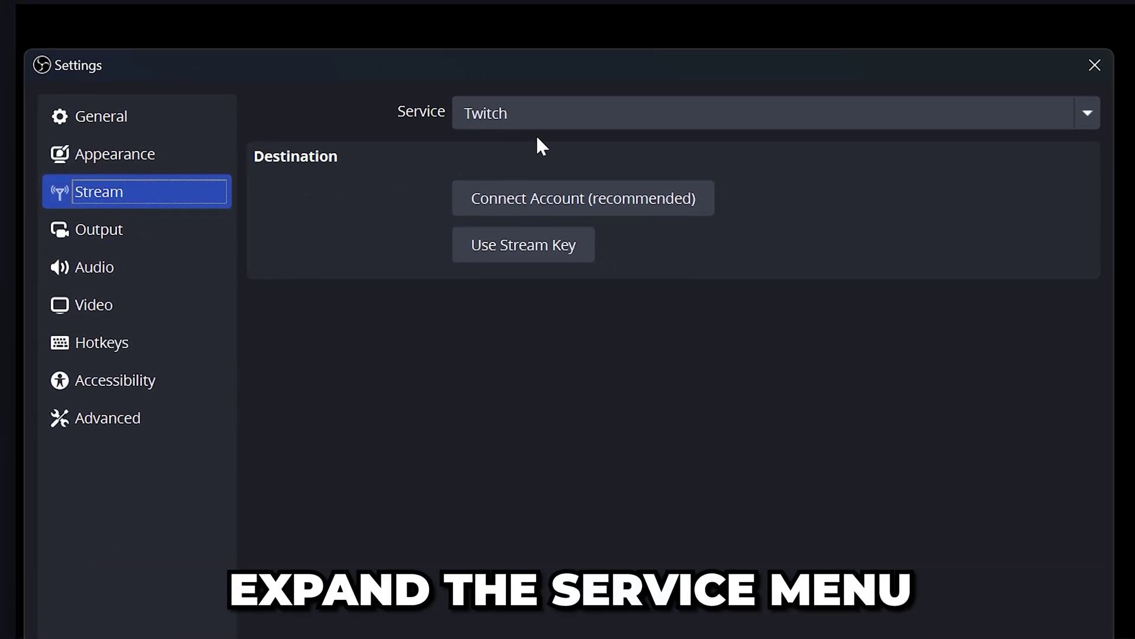
{"action": "left_click", "coordinate": [679, 103]}
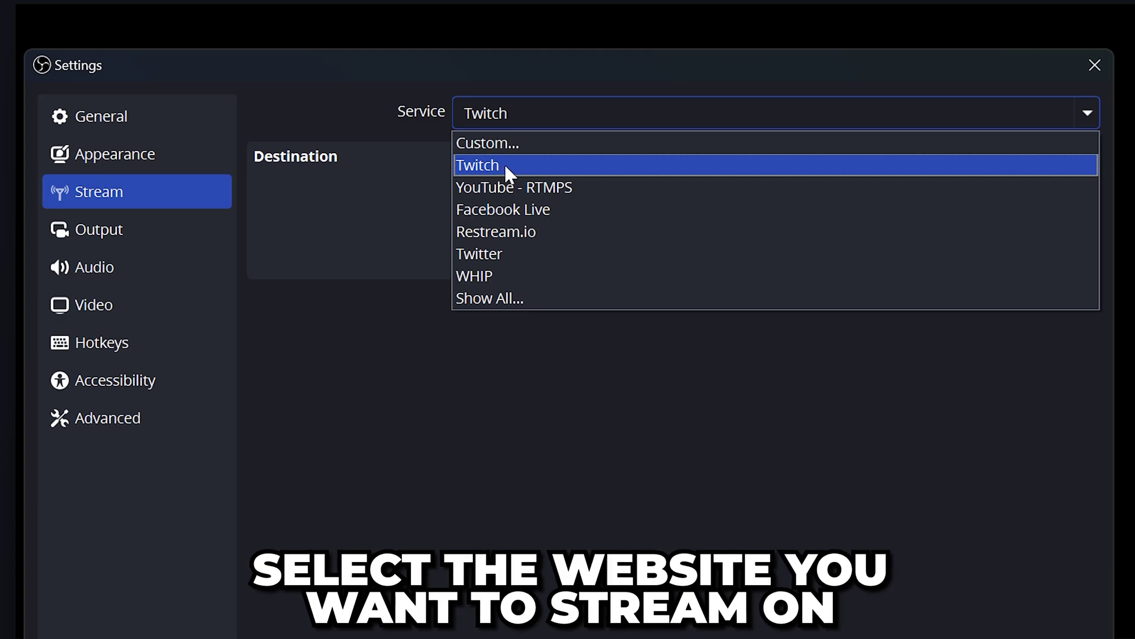
{"action": "left_click", "coordinate": [505, 161]}
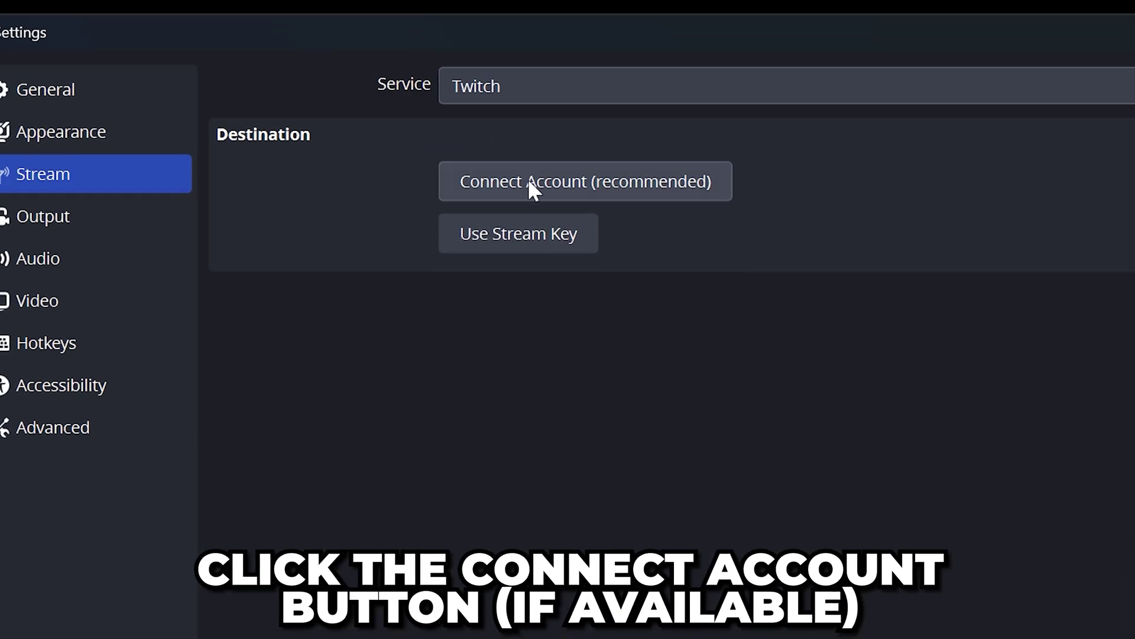
{"action": "left_click", "coordinate": [527, 180]}
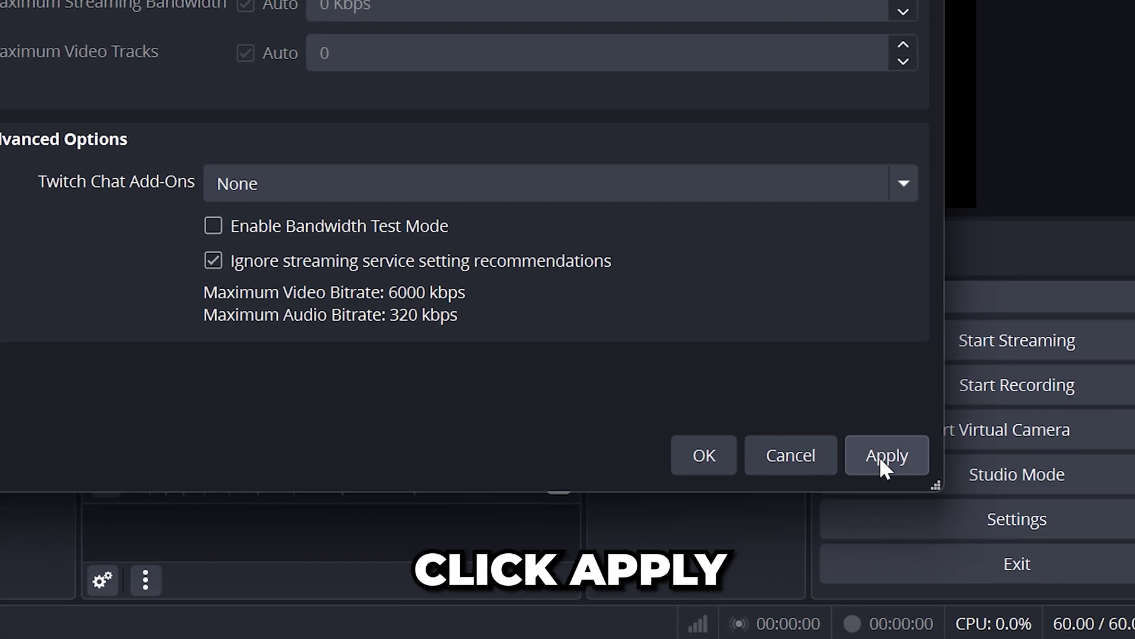
Apply the Twitch stream settings and set the Output Mode to Advanced
{"action": "left_click", "coordinate": [1063, 558]}
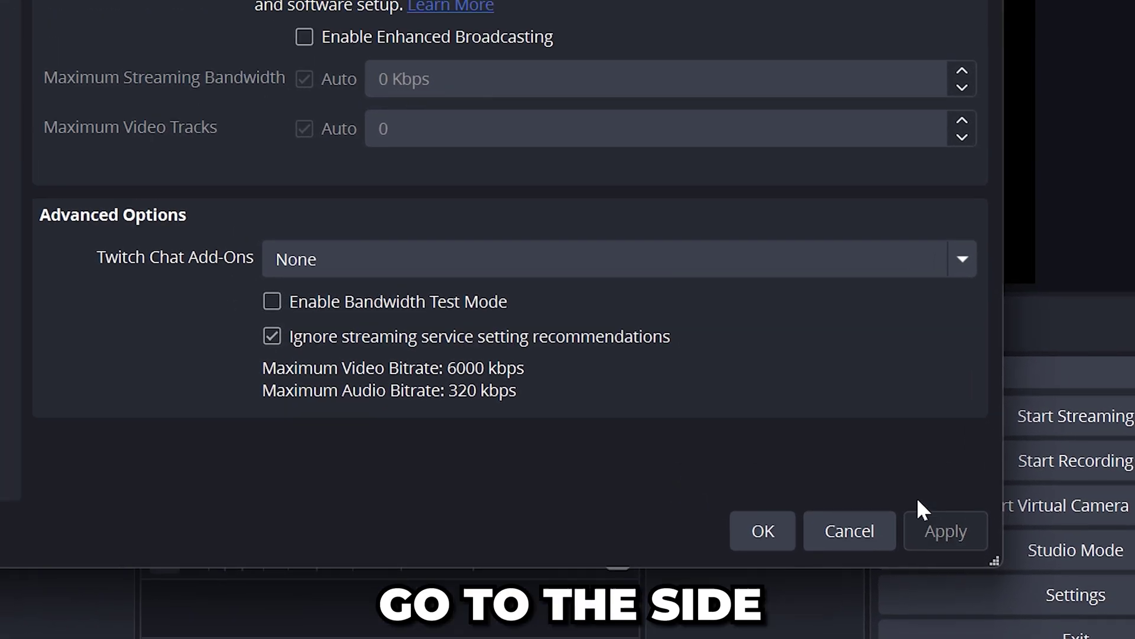
{"action": "left_click", "coordinate": [233, 251]}
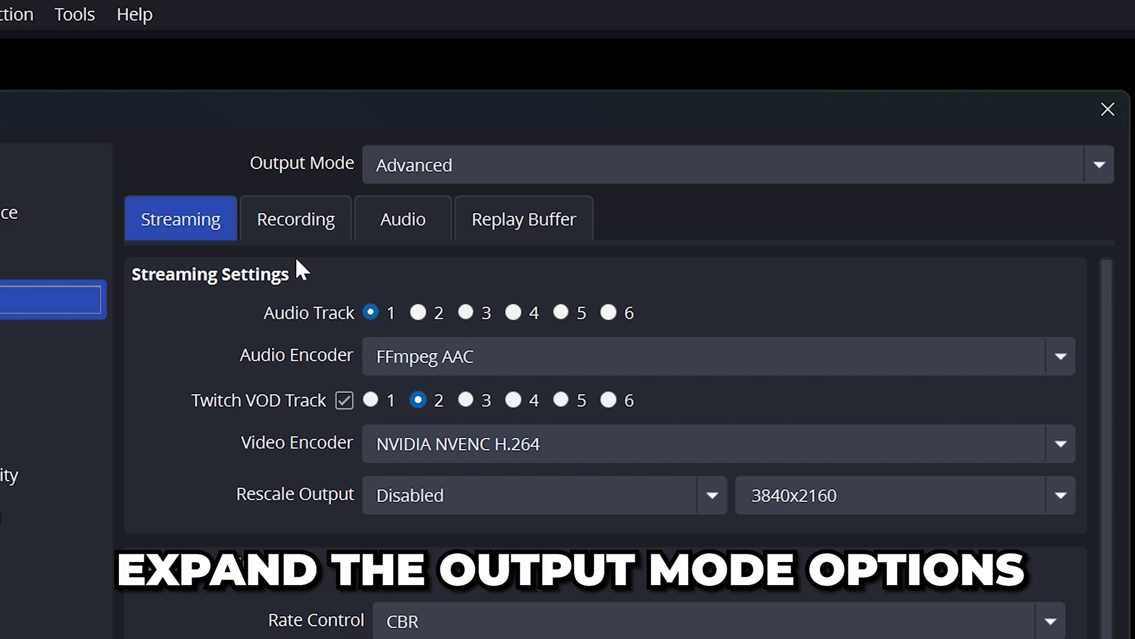
{"action": "left_click", "coordinate": [662, 105]}
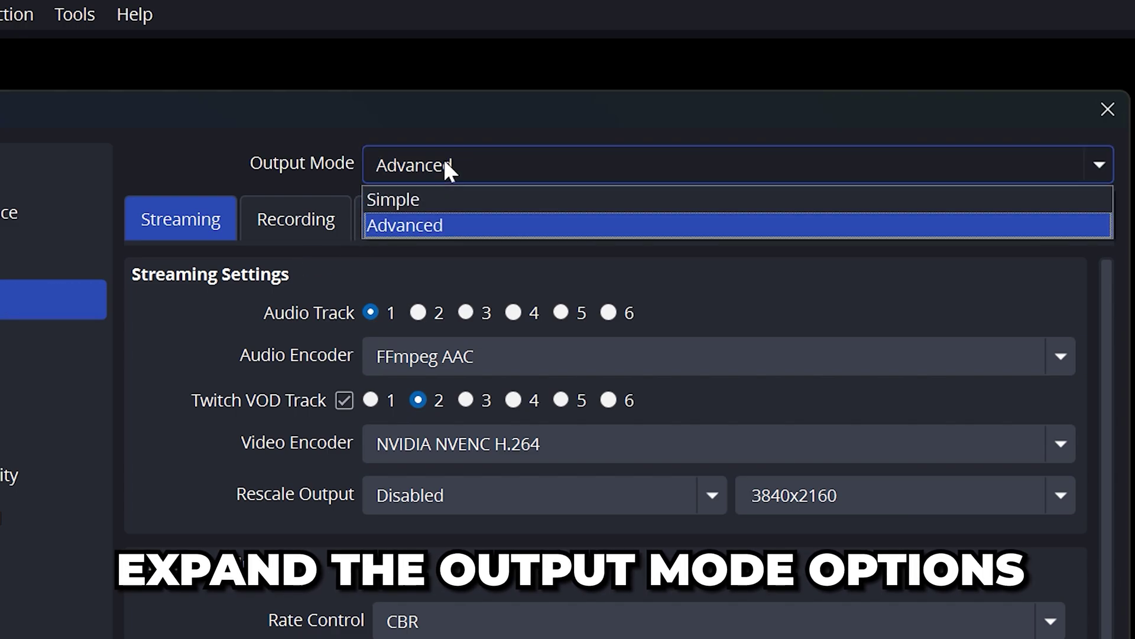
{"action": "left_click", "coordinate": [409, 226]}
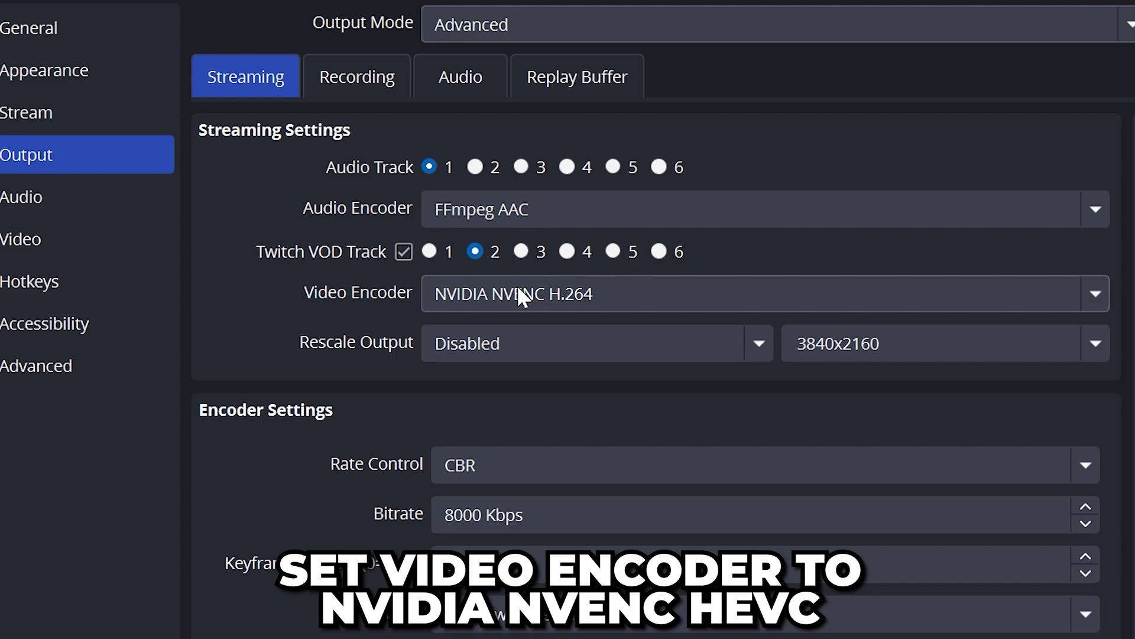
{"action": "left_click", "coordinate": [548, 298]}
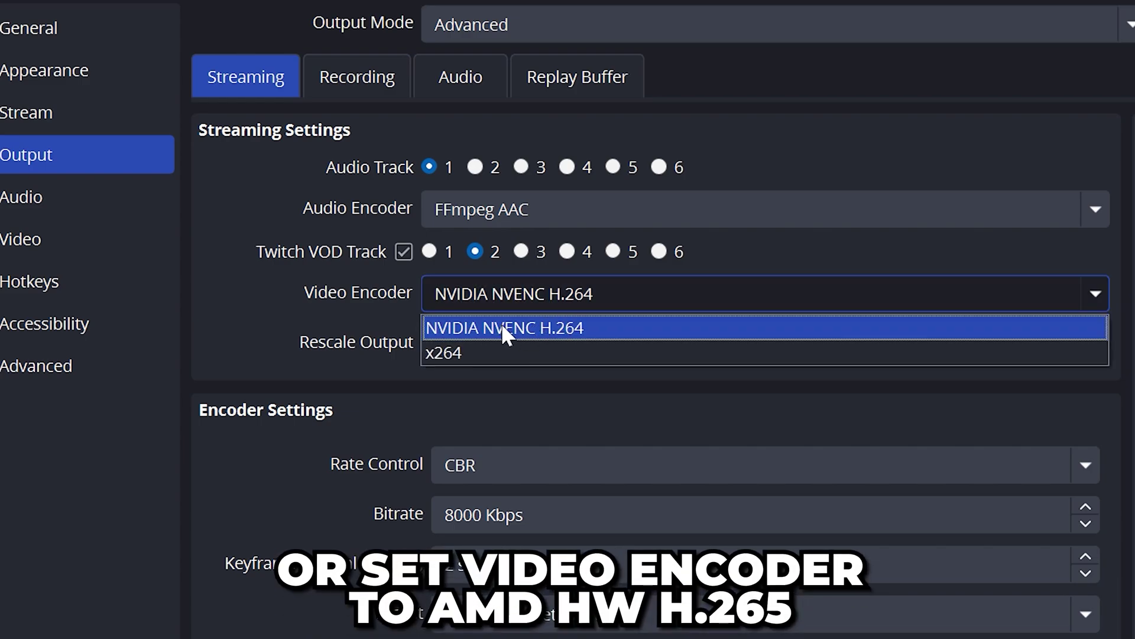
{"action": "left_click", "coordinate": [593, 328]}
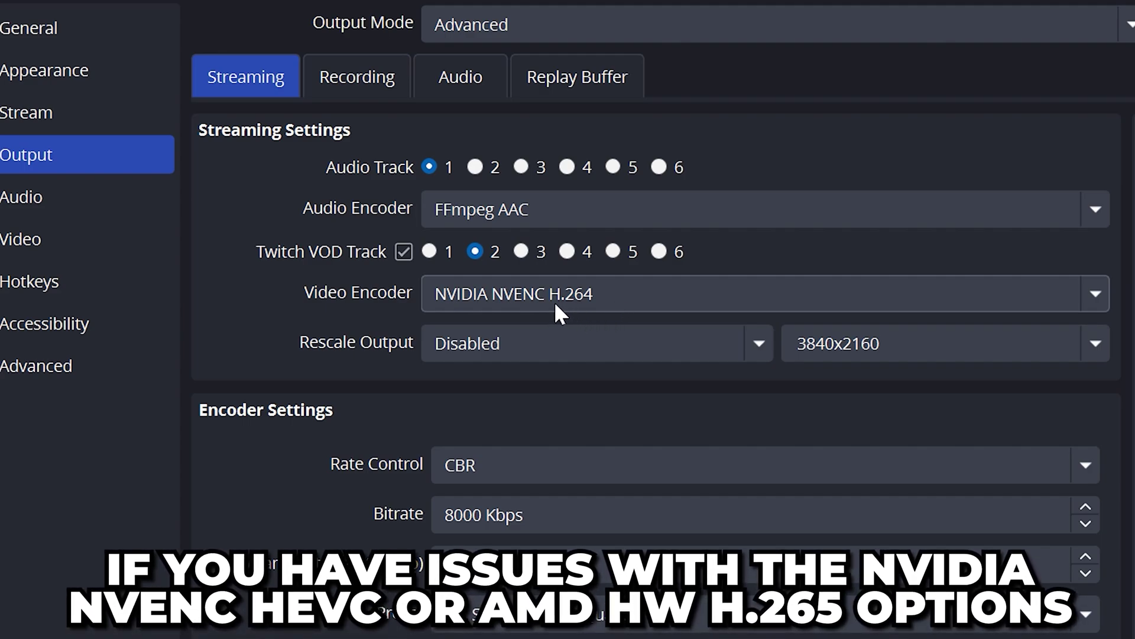
{"action": "left_click", "coordinate": [615, 296]}
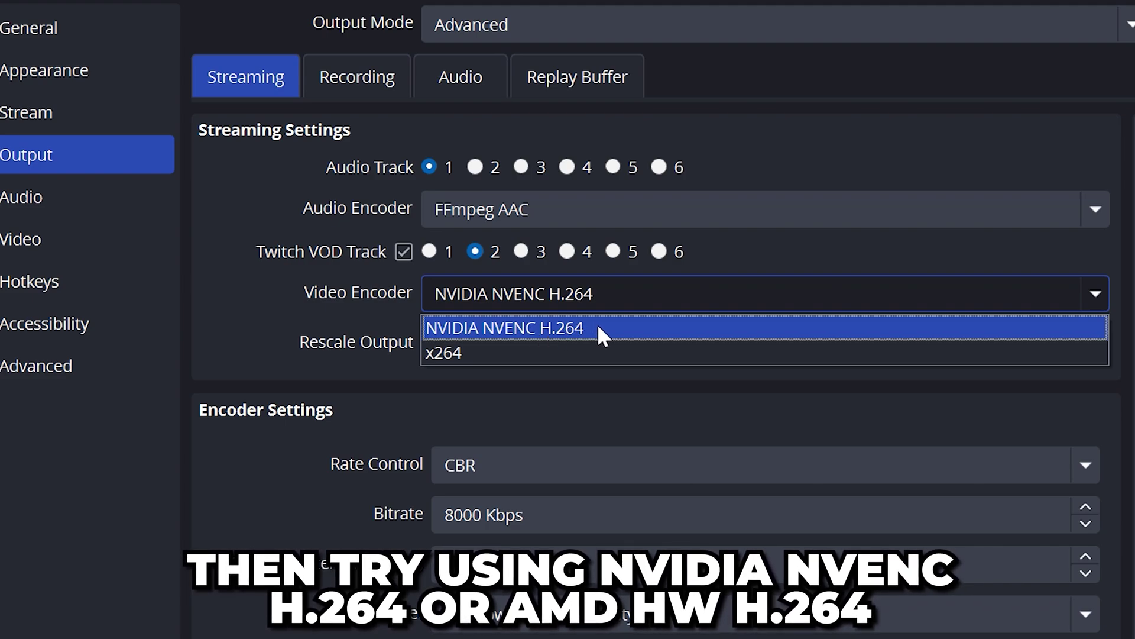
{"action": "left_click", "coordinate": [602, 334]}
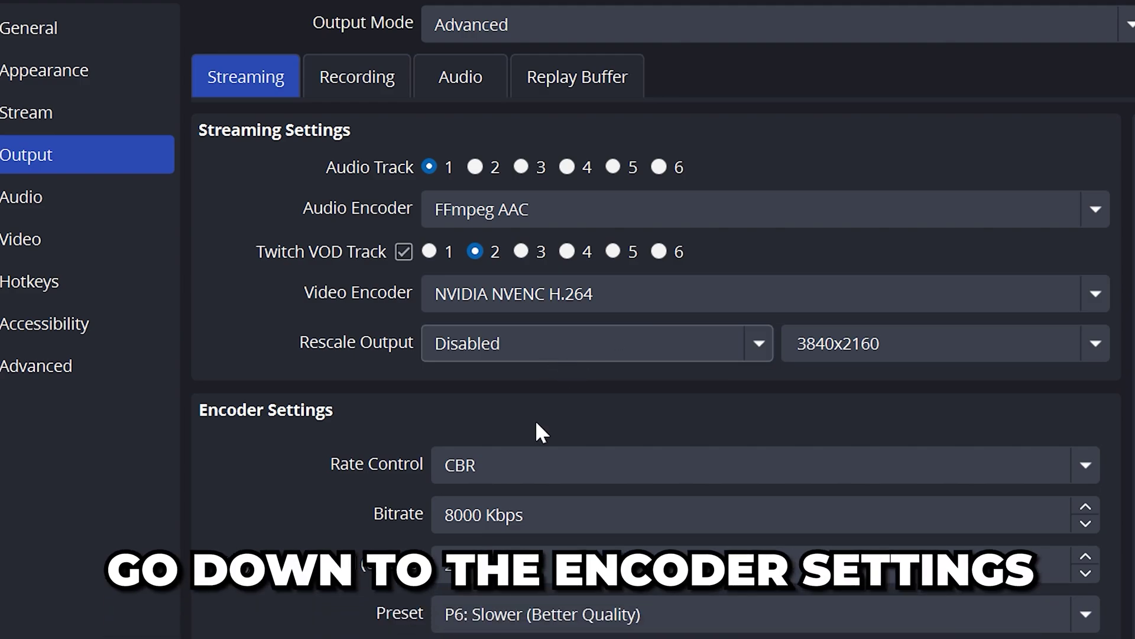
Switch the encoder Rate Control to CBR and start entering the 8000 Kbps bitrate
{"action": "scroll", "coordinate": [537, 431], "scroll_direction": "down", "scroll_amount": 3}
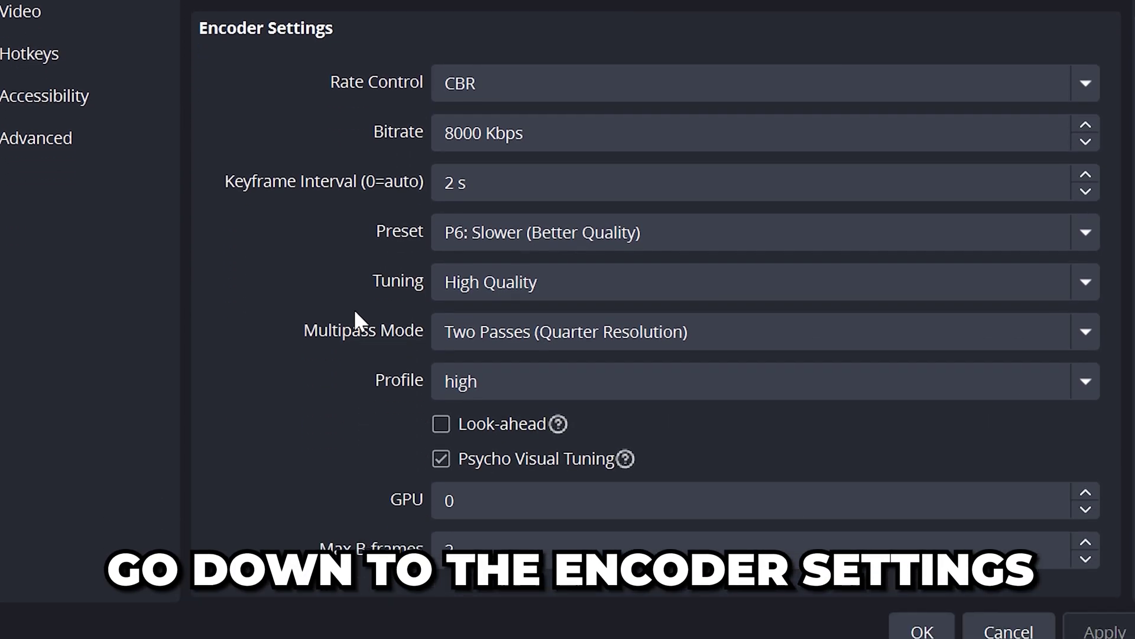
{"action": "left_click", "coordinate": [495, 91]}
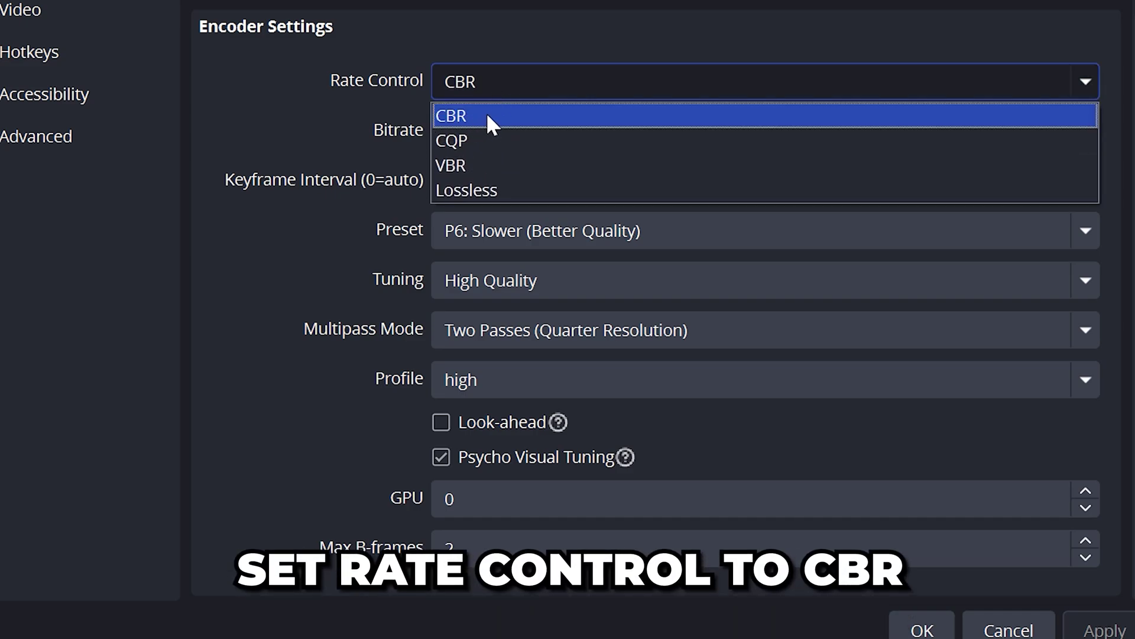
{"action": "left_click", "coordinate": [584, 47]}
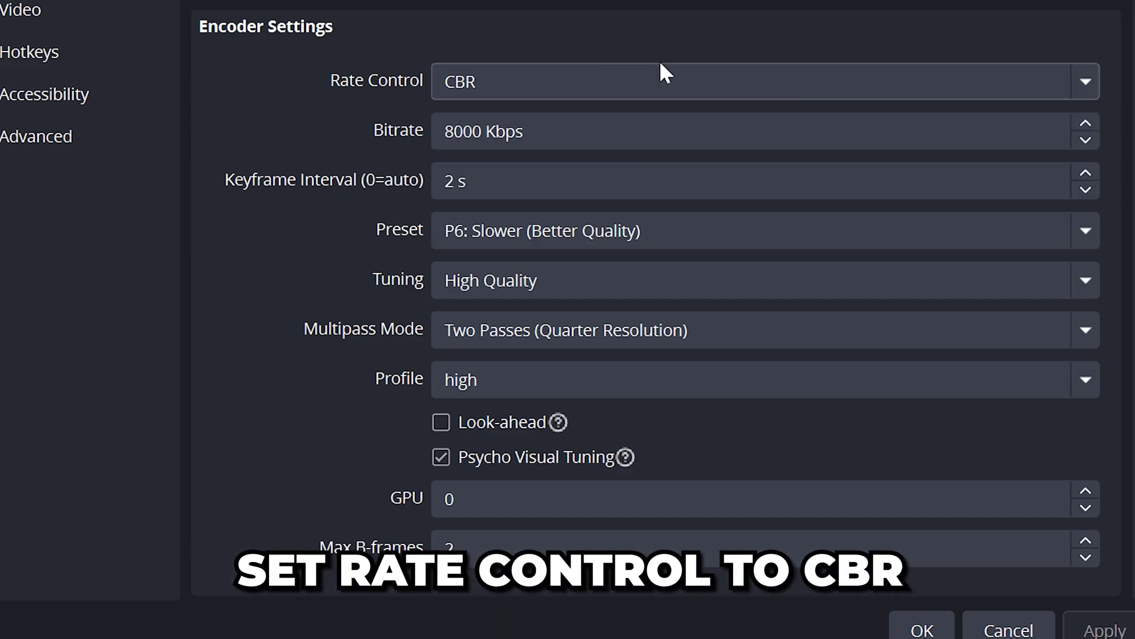
{"action": "left_click", "coordinate": [467, 145]}
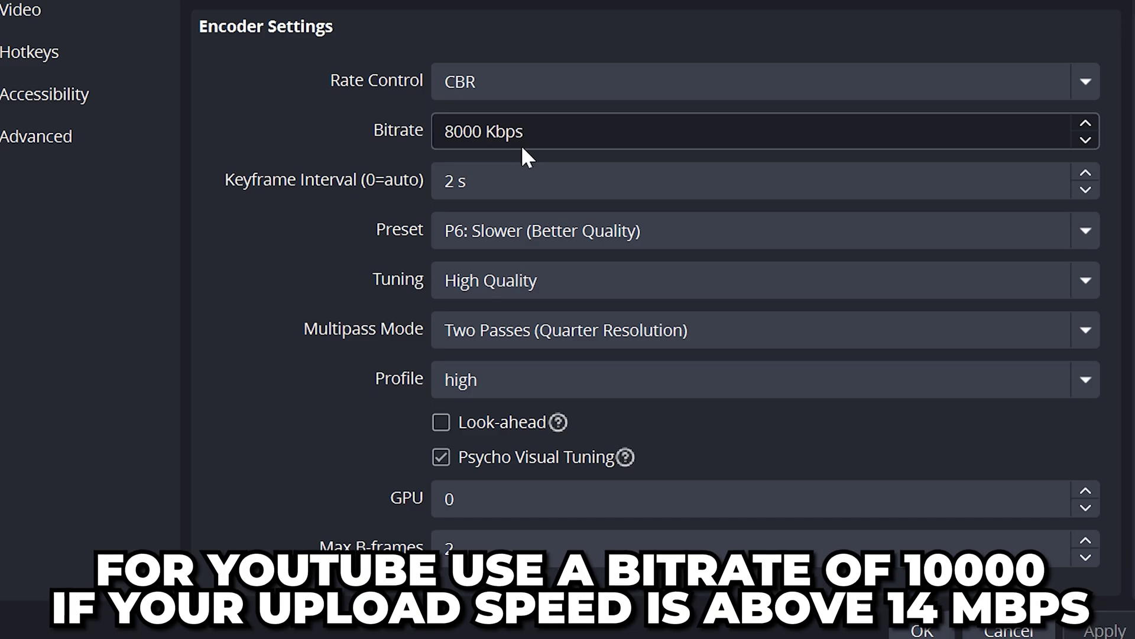
Move on to the 2 s keyframe interval and keep the preset at P6: Slower (Better Quality)
{"action": "key", "text": "Tab"}
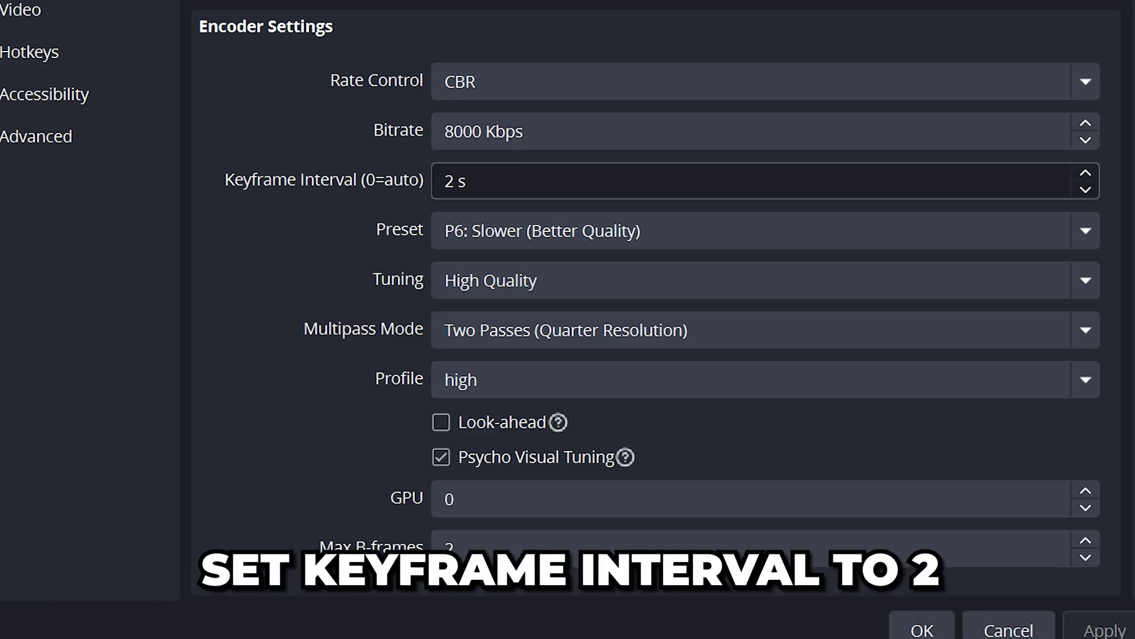
{"action": "left_click", "coordinate": [527, 230]}
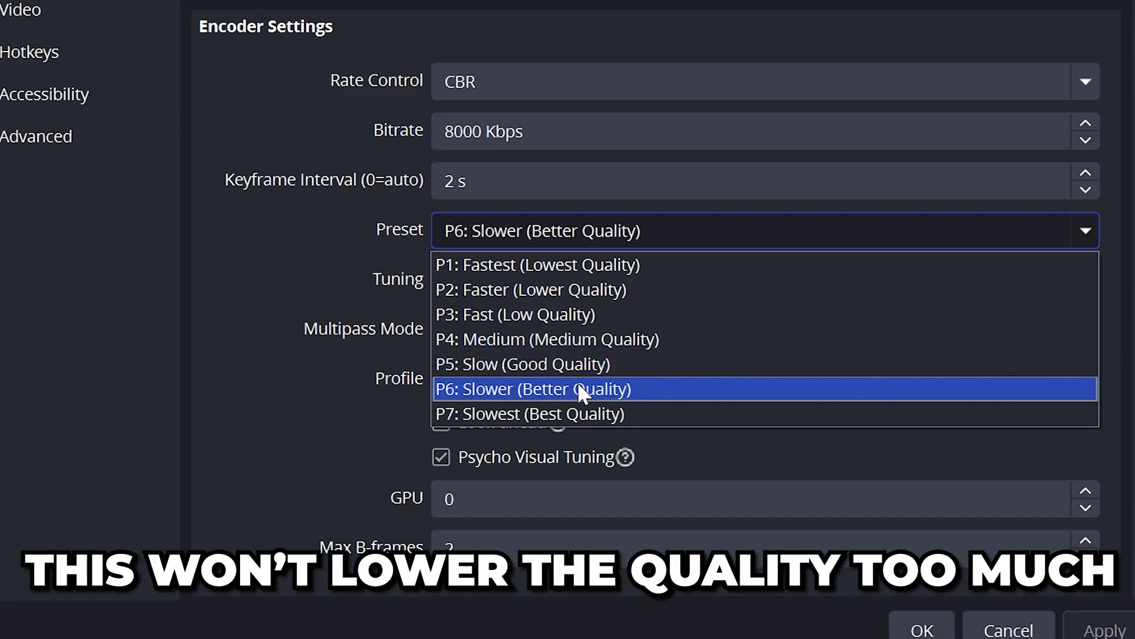
{"action": "left_click", "coordinate": [579, 384]}
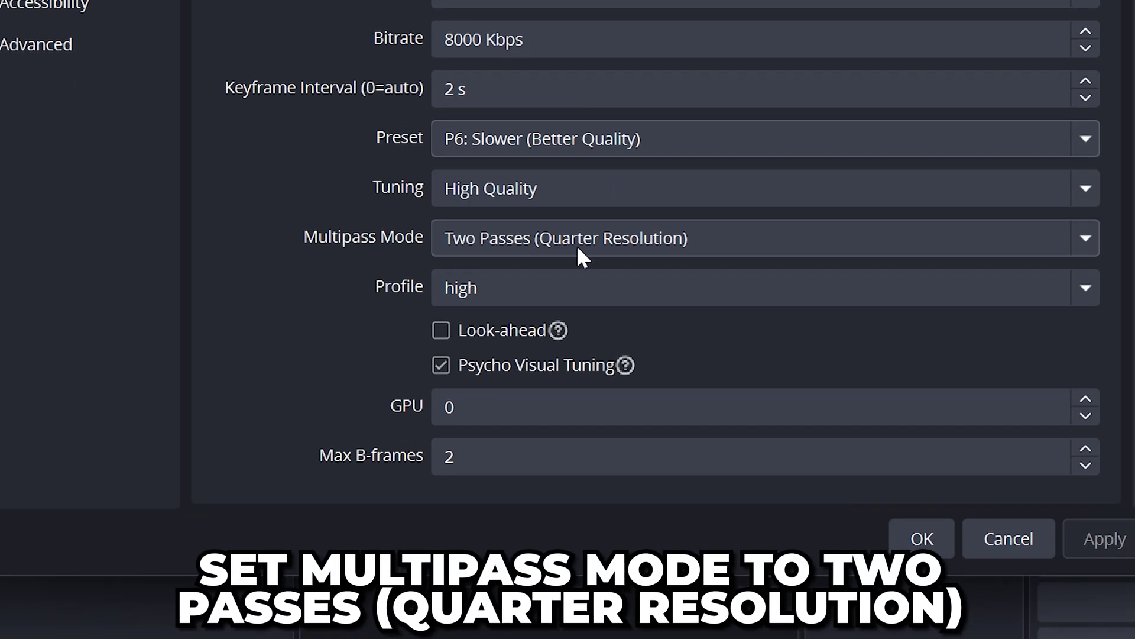
Keep Multipass at Two Passes (Quarter Resolution) and adjust the GPU and Max B-frames fields
{"action": "left_click", "coordinate": [710, 237]}
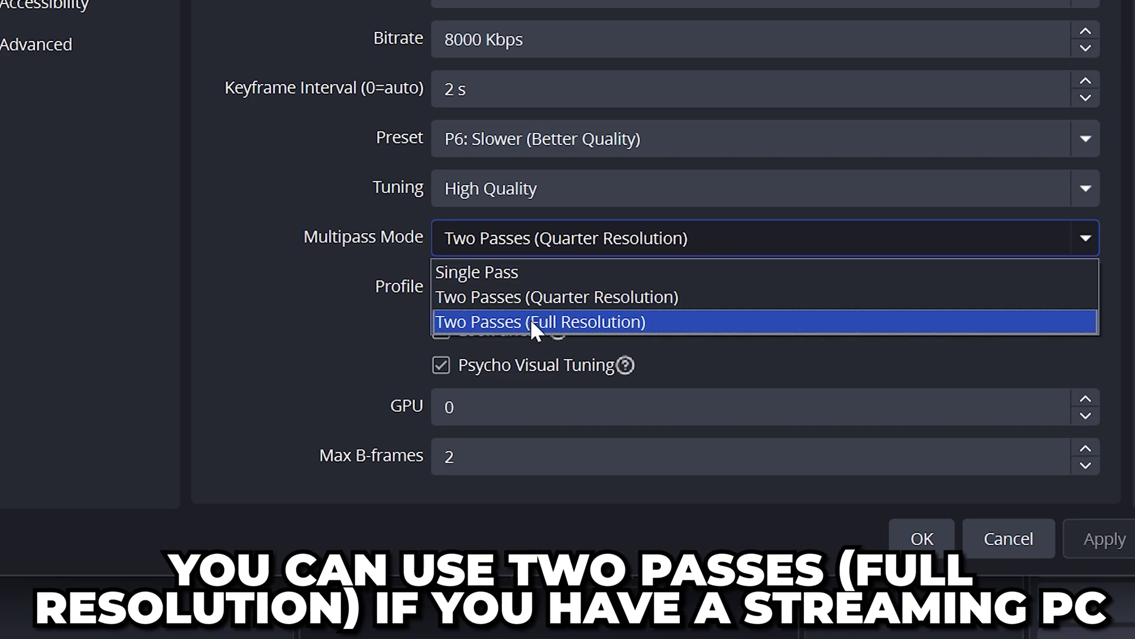
{"action": "left_click", "coordinate": [701, 298]}
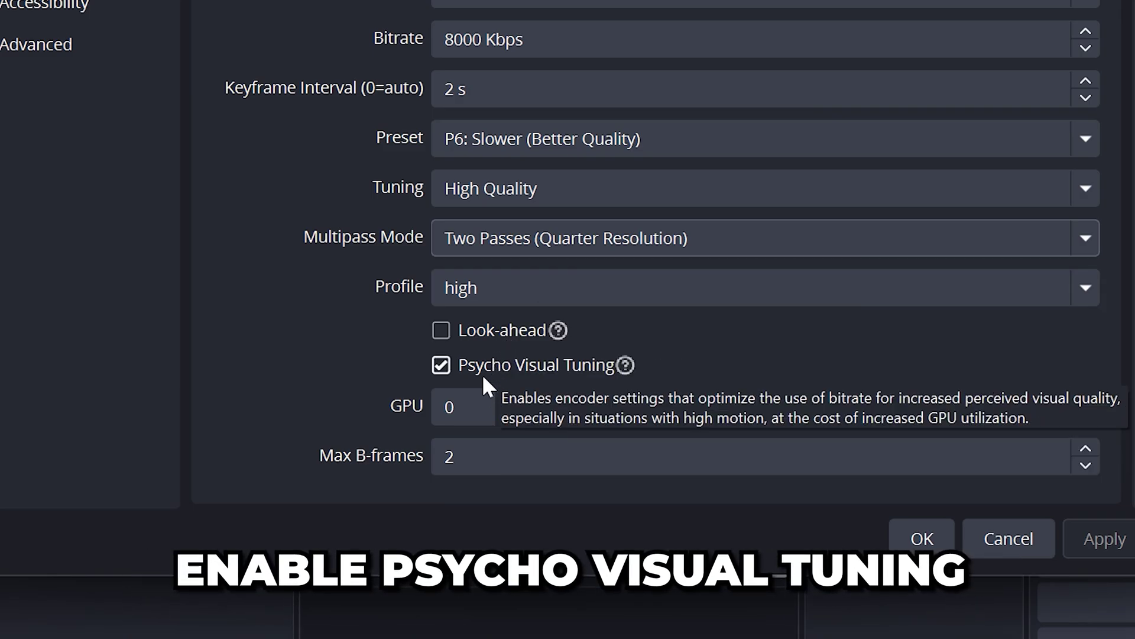
{"action": "left_click", "coordinate": [473, 407]}
{"action": "left_click", "coordinate": [473, 387]}
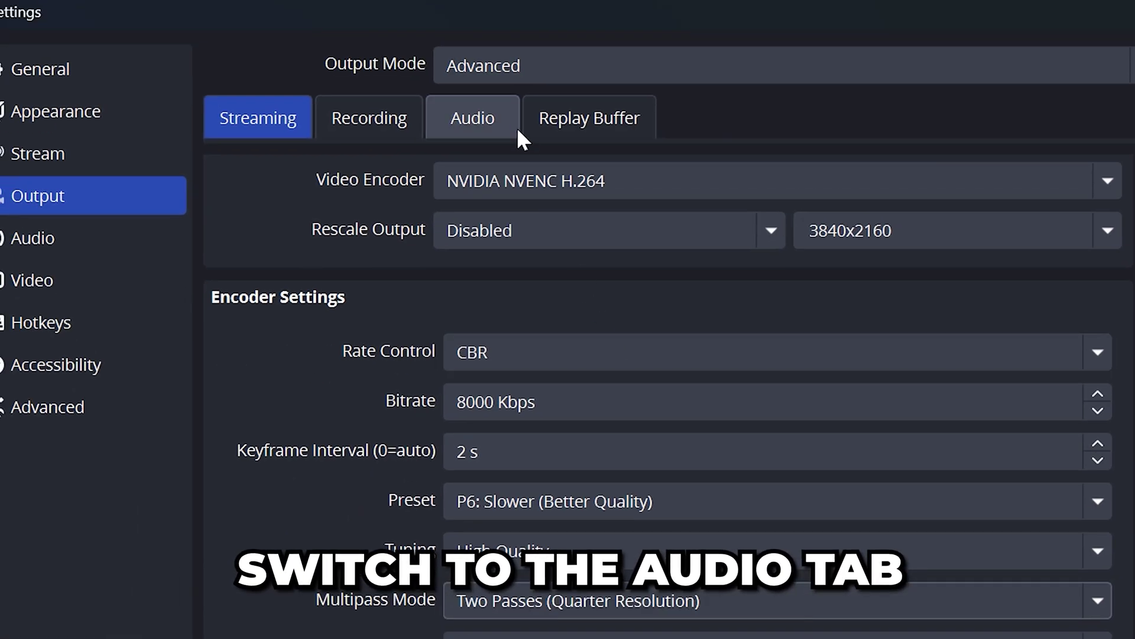
Set the Track 1 output audio bitrate to 160 and apply the output settings
{"action": "left_click", "coordinate": [487, 118]}
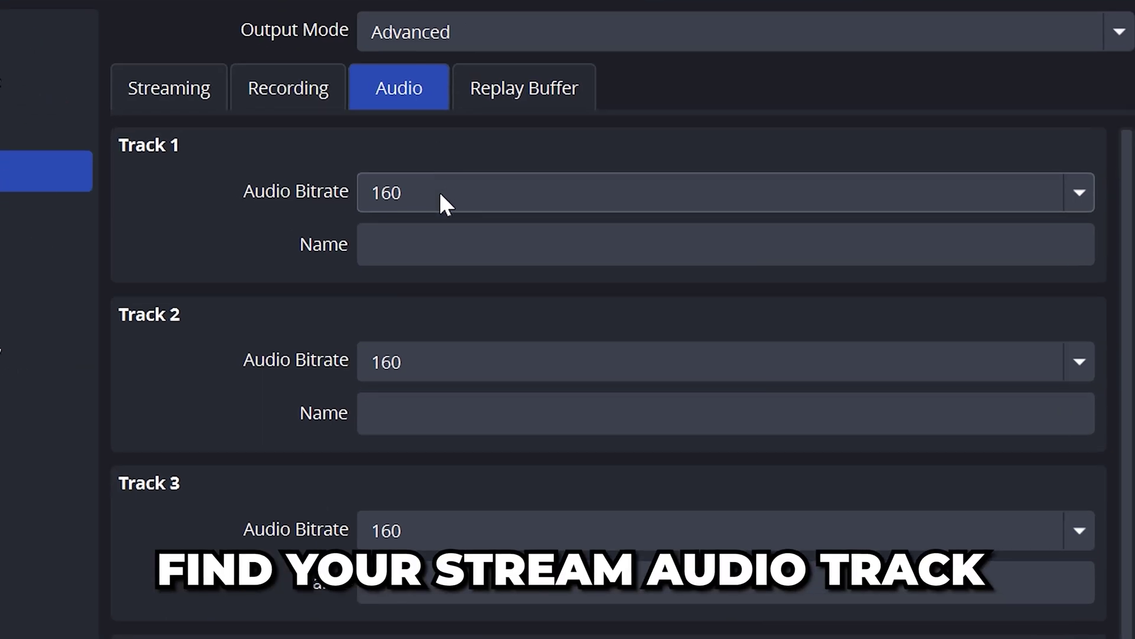
{"action": "left_click", "coordinate": [436, 196]}
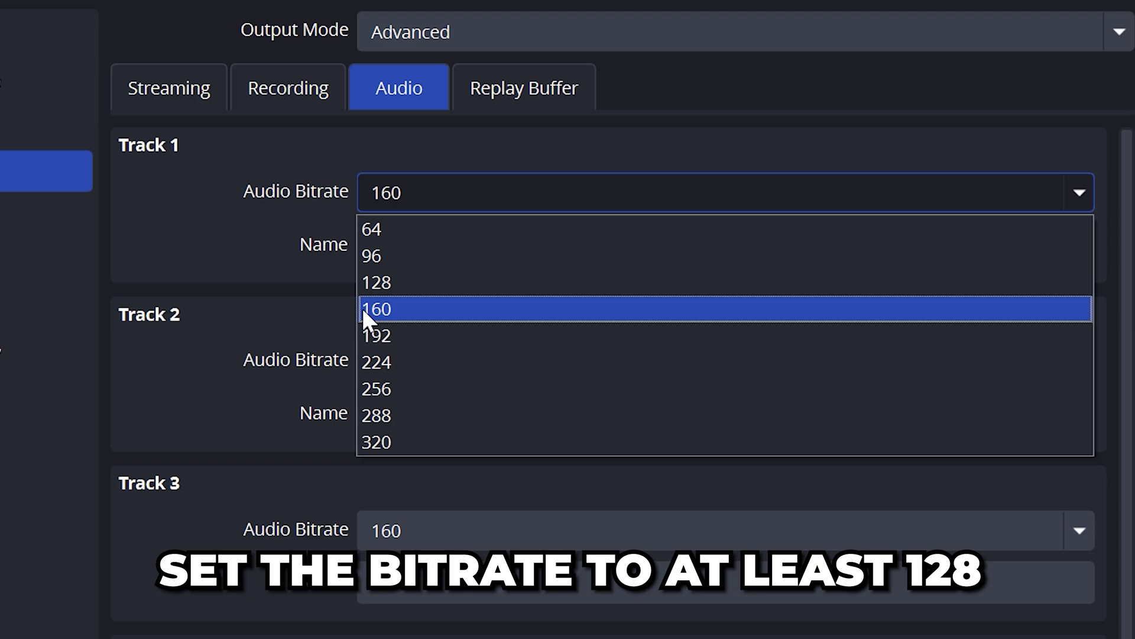
{"action": "left_click", "coordinate": [402, 284]}
{"action": "left_click", "coordinate": [417, 204]}
{"action": "left_click", "coordinate": [399, 314]}
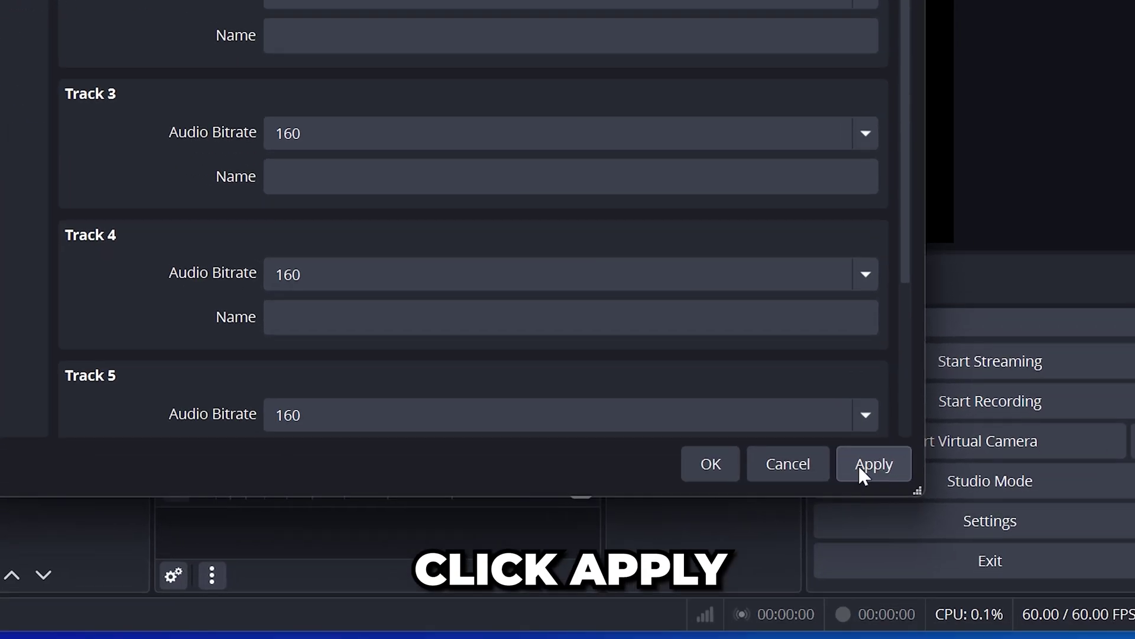
{"action": "left_click", "coordinate": [858, 466]}
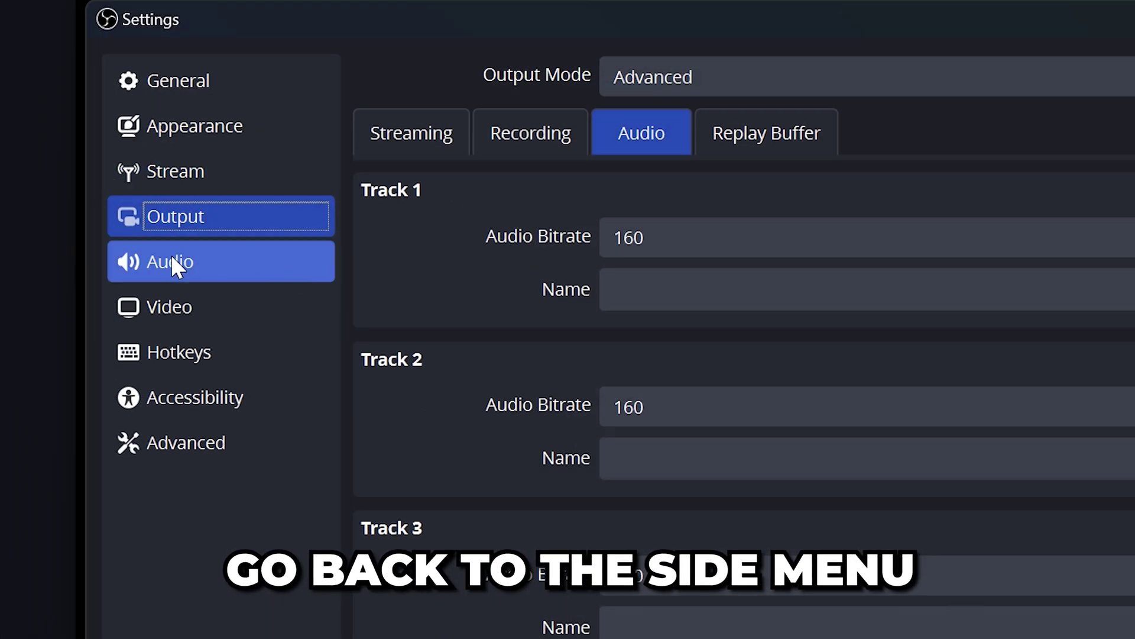
Keep the audio sample rate at 48 kHz and set Desktop Audio to the S/PDIF device
{"action": "left_click", "coordinate": [169, 262]}
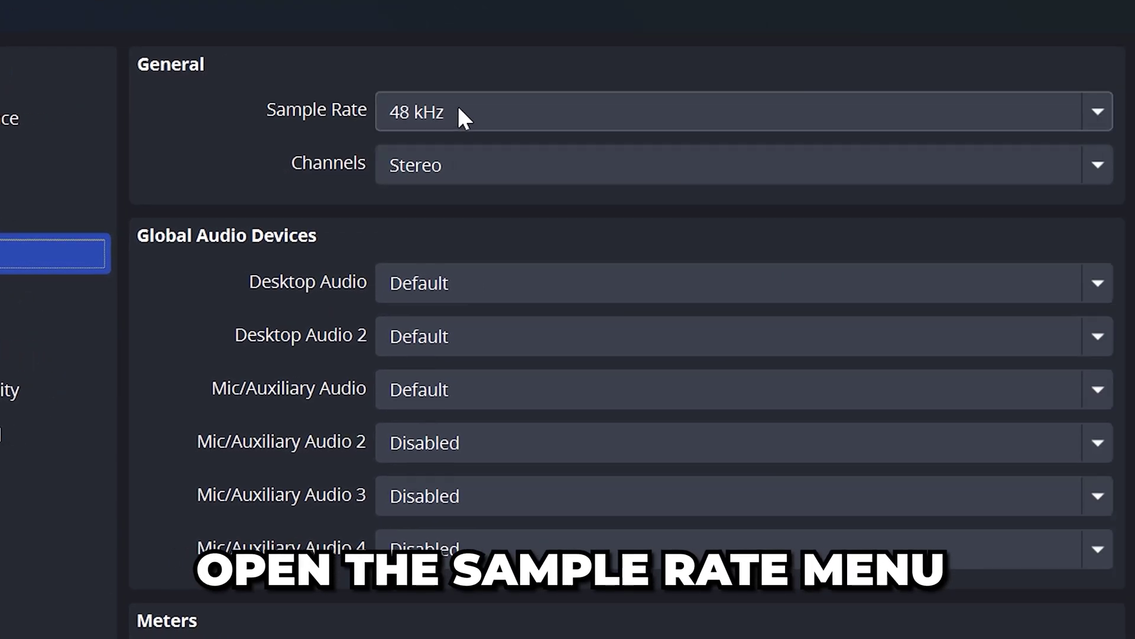
{"action": "left_click", "coordinate": [459, 108]}
{"action": "left_click", "coordinate": [403, 173]}
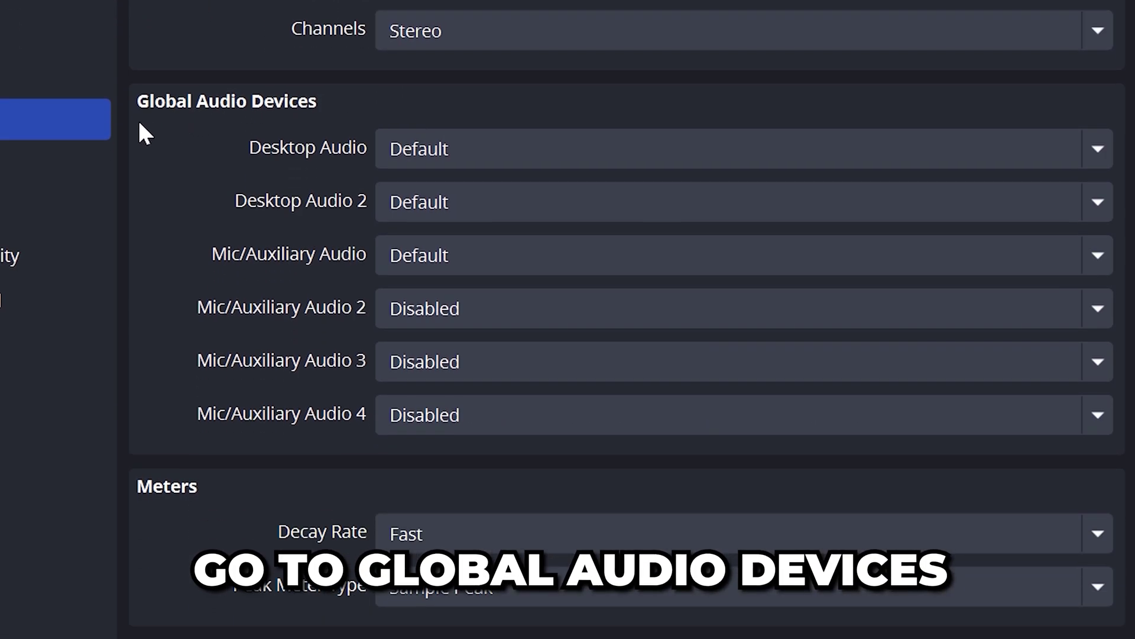
{"action": "left_click", "coordinate": [457, 150]}
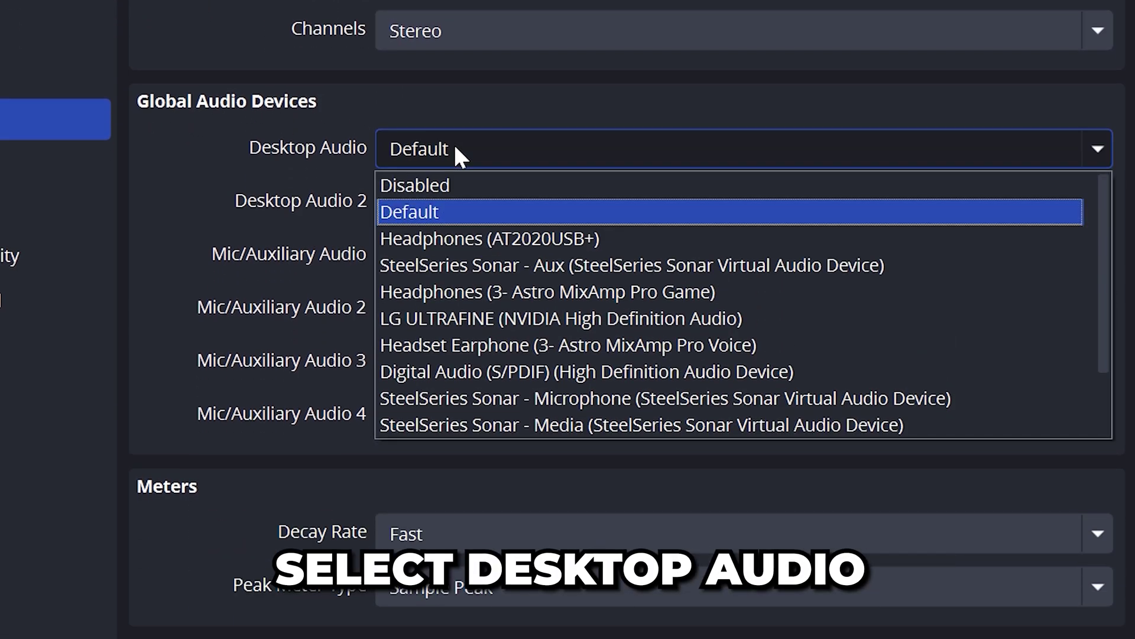
{"action": "left_click", "coordinate": [480, 373]}
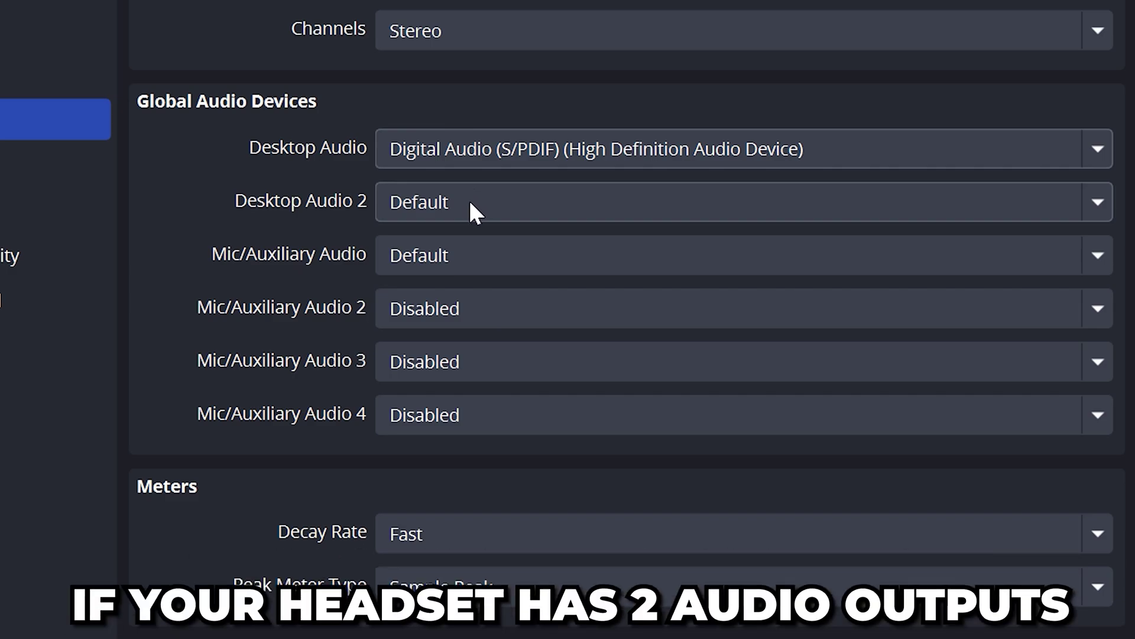
Set Desktop Audio 2 to the Astro MixAmp headphones and the mic to AT2020USB+, then apply
{"action": "left_click", "coordinate": [470, 203]}
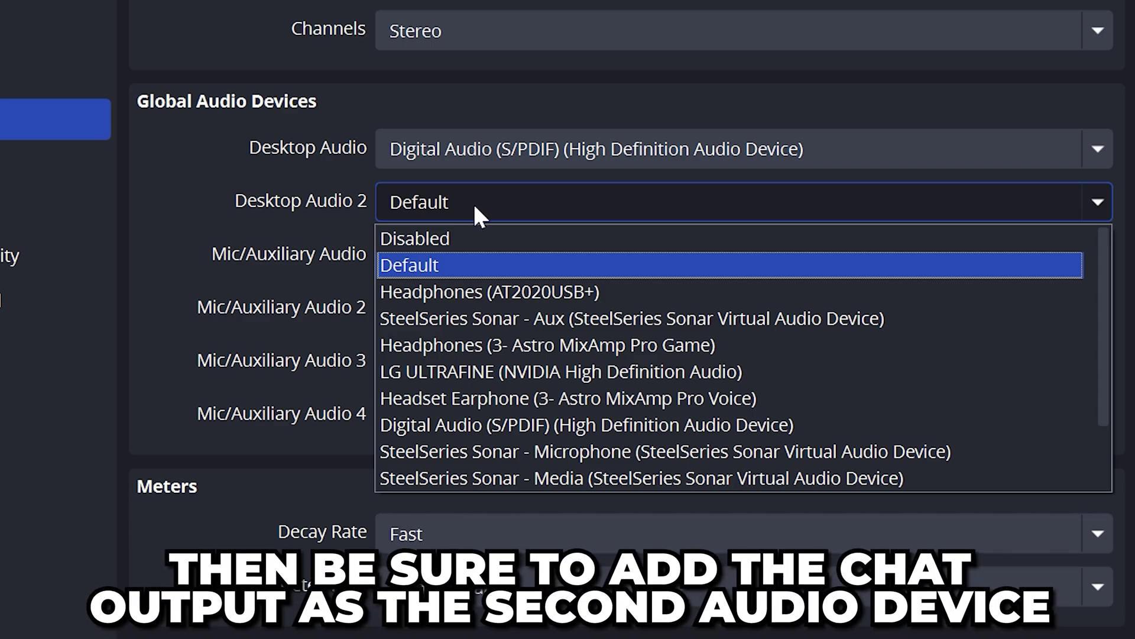
{"action": "left_click", "coordinate": [478, 346]}
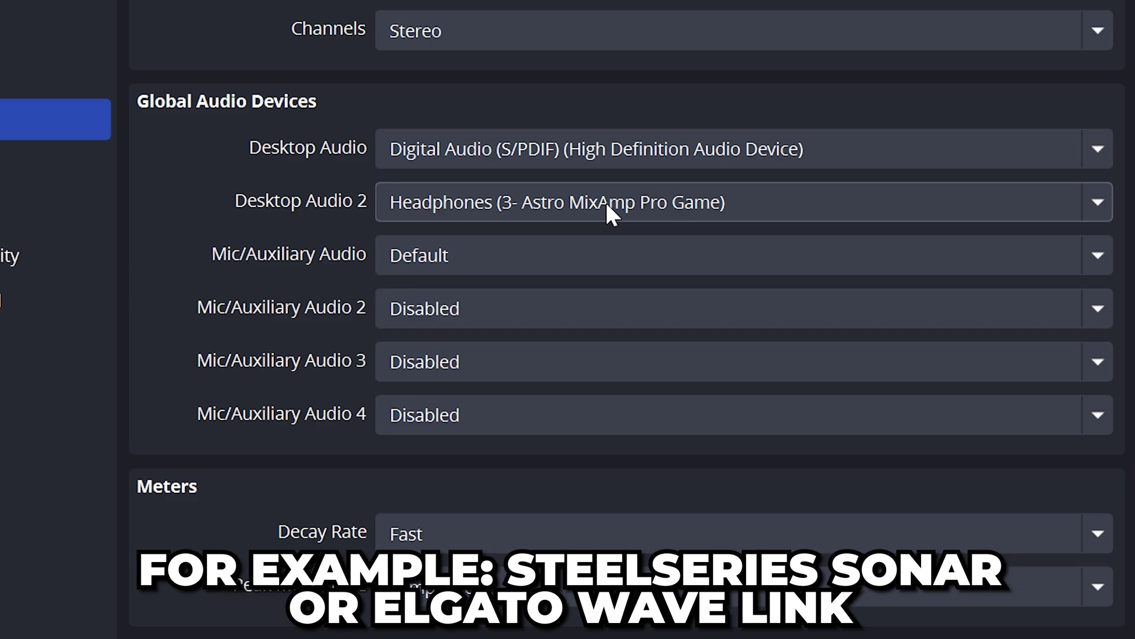
{"action": "left_click", "coordinate": [459, 255]}
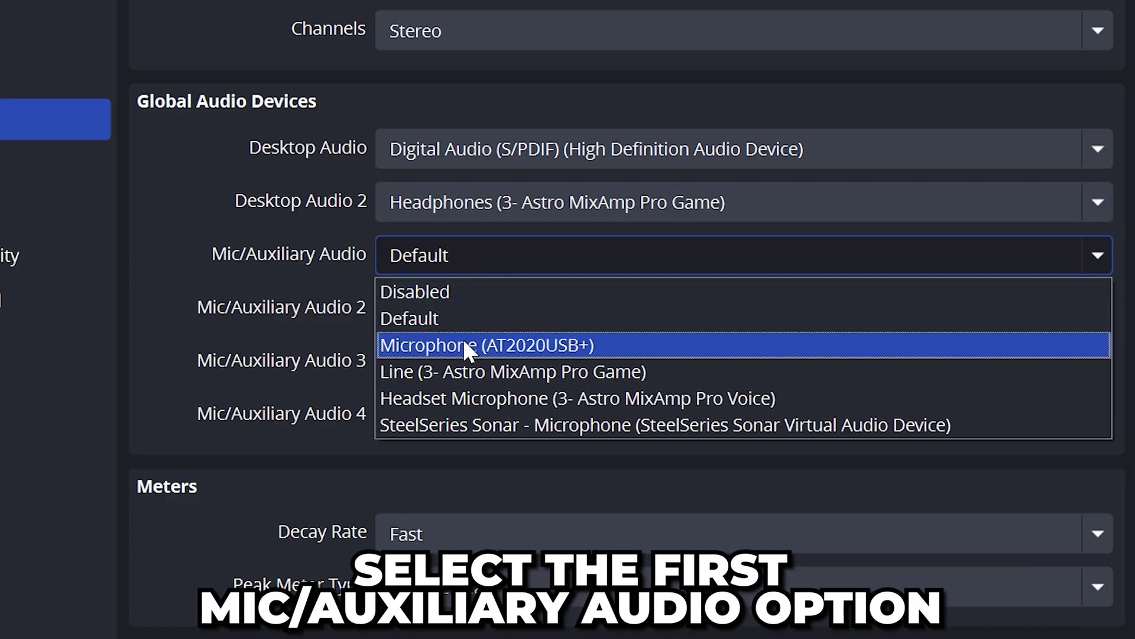
{"action": "left_click", "coordinate": [422, 344]}
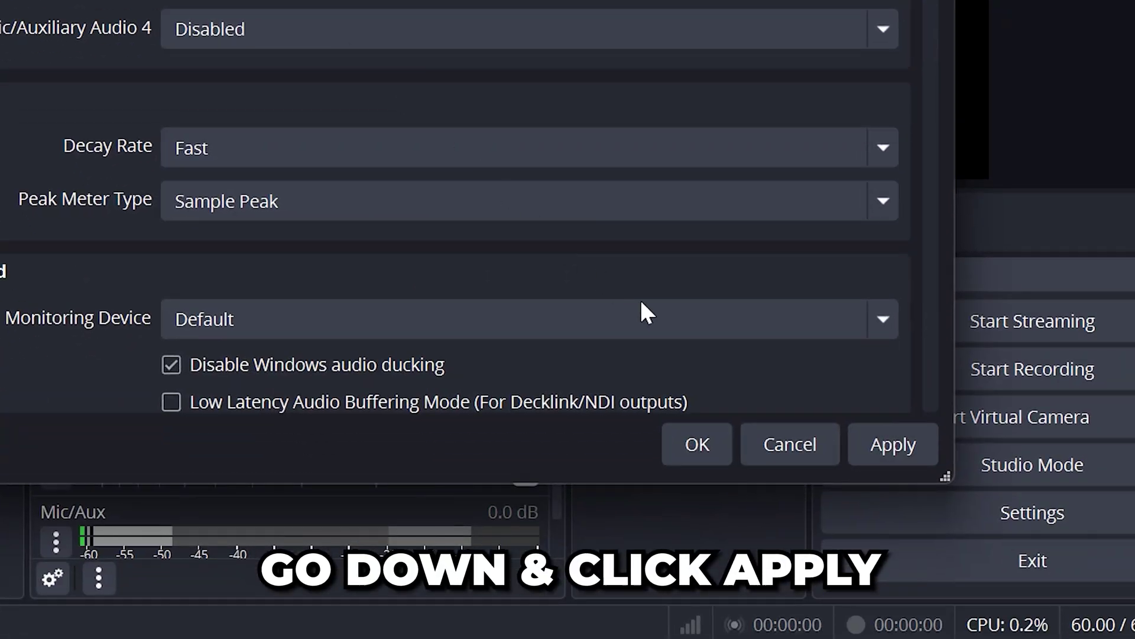
{"action": "left_click", "coordinate": [872, 447]}
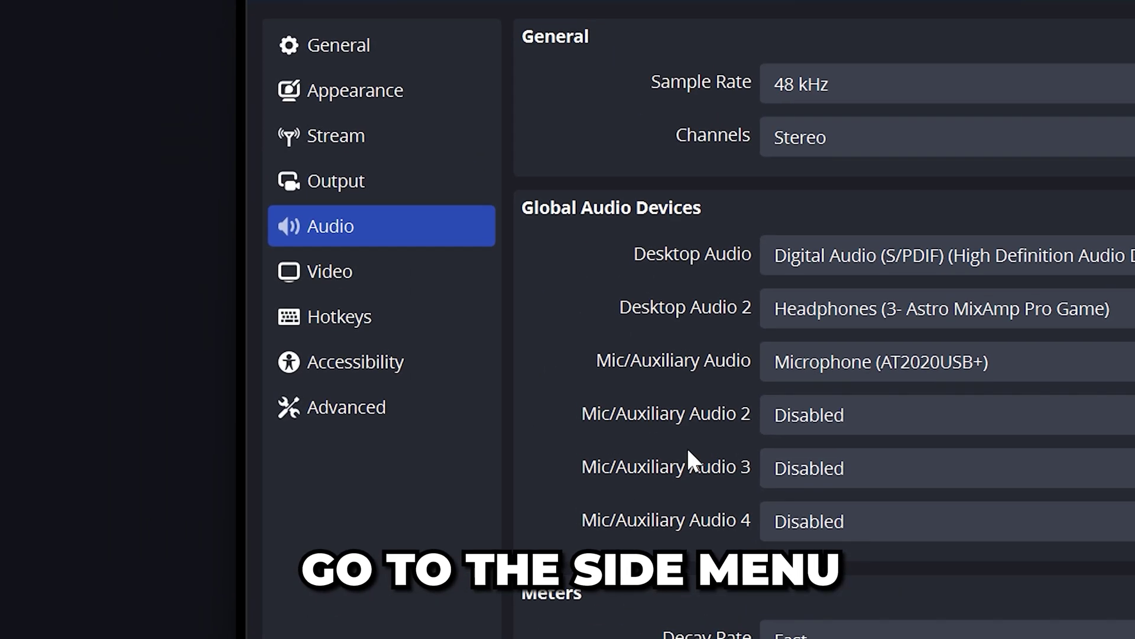
Check the 3840x2160 base canvas resolution in the Video settings
{"action": "left_click", "coordinate": [313, 279]}
{"action": "left_click", "coordinate": [440, 123]}
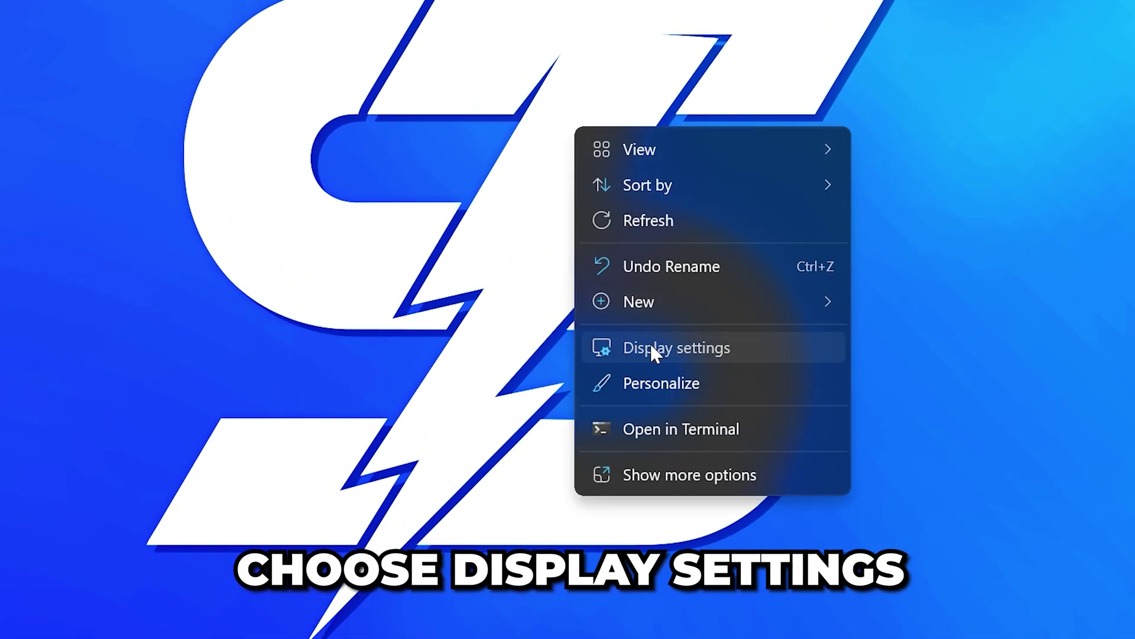
View monitor 3's 3840 × 2160 resolution in Windows Display settings
{"action": "left_click", "coordinate": [652, 348]}
{"action": "left_click", "coordinate": [301, 201]}
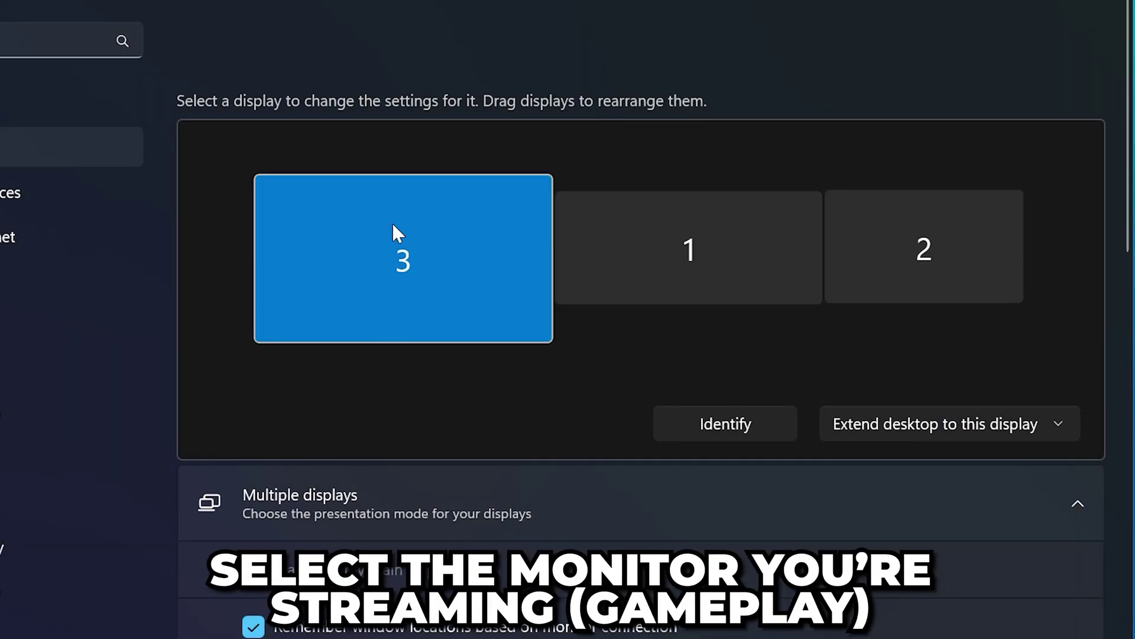
{"action": "scroll", "coordinate": [433, 285], "scroll_direction": "down", "scroll_amount": 15}
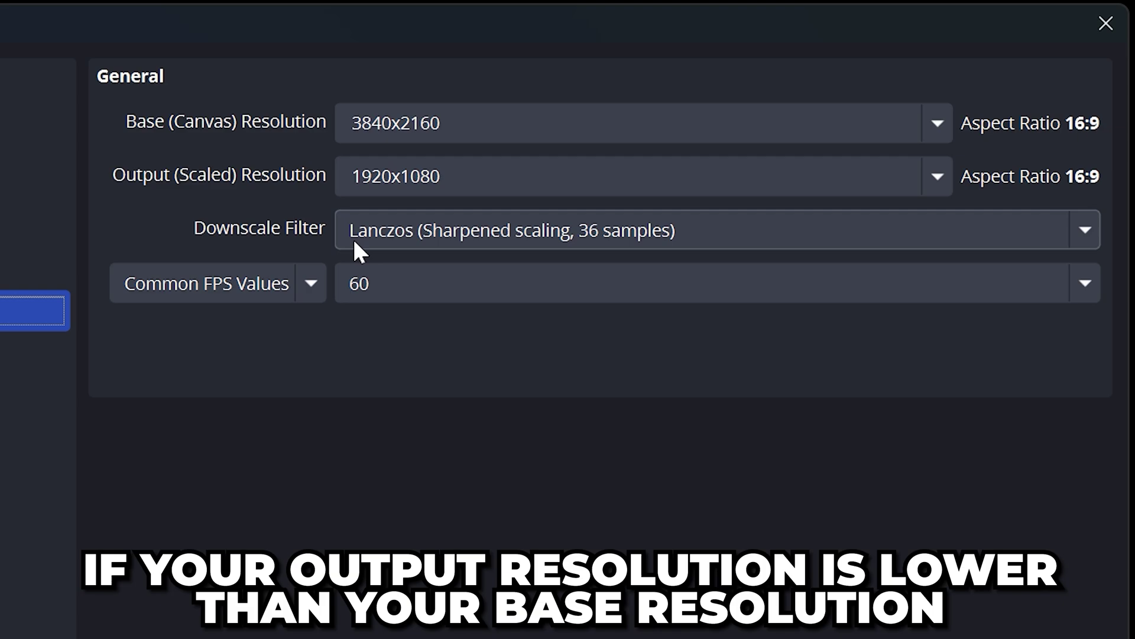
Set the downscale filter to Lanczos and keep the frame rate on Common FPS Values at 60
{"action": "left_click", "coordinate": [473, 242]}
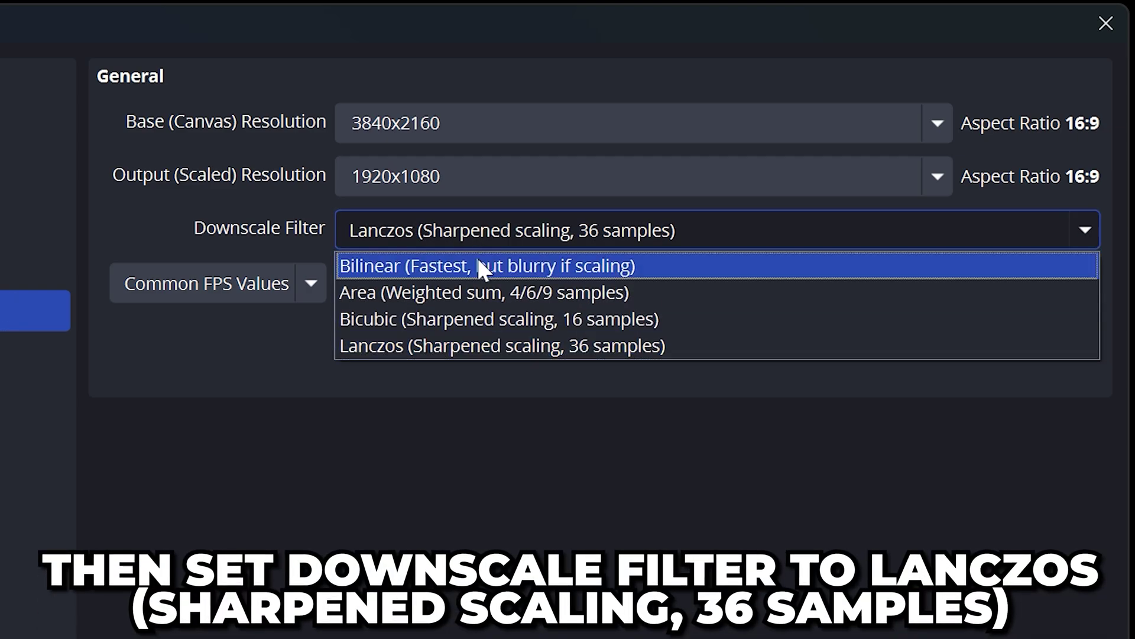
{"action": "left_click", "coordinate": [382, 349]}
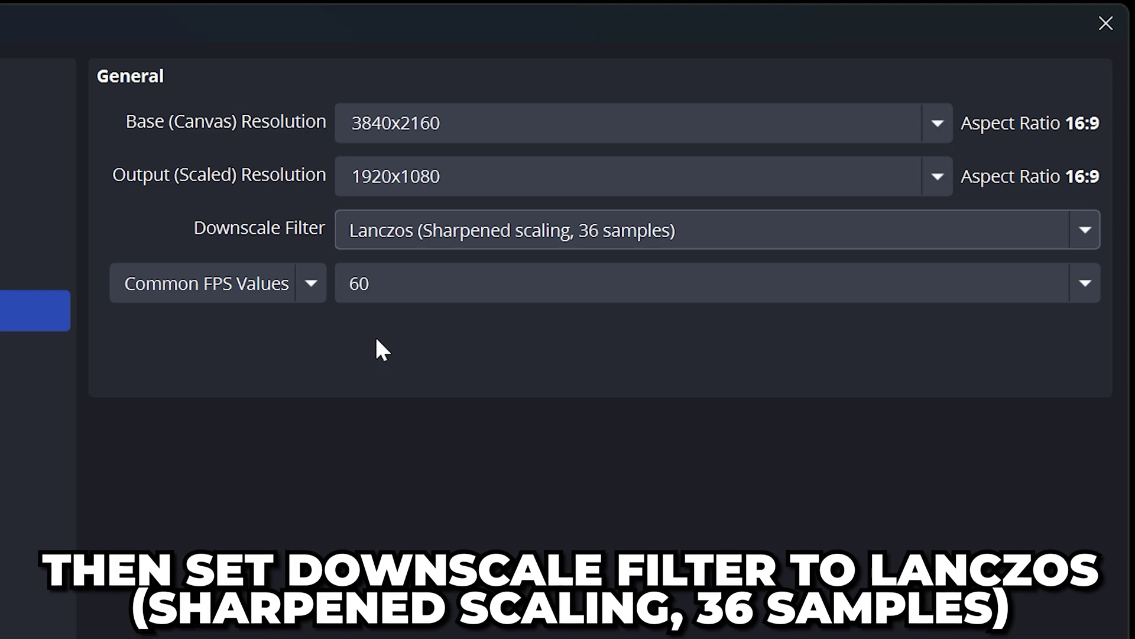
{"action": "left_click", "coordinate": [251, 294]}
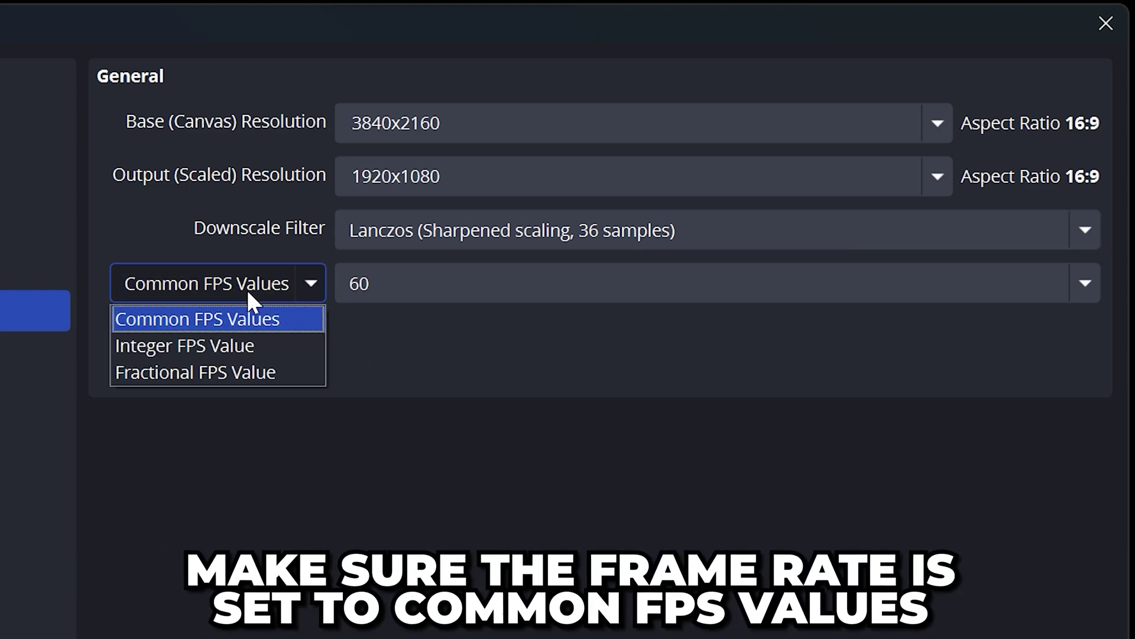
{"action": "left_click", "coordinate": [225, 320]}
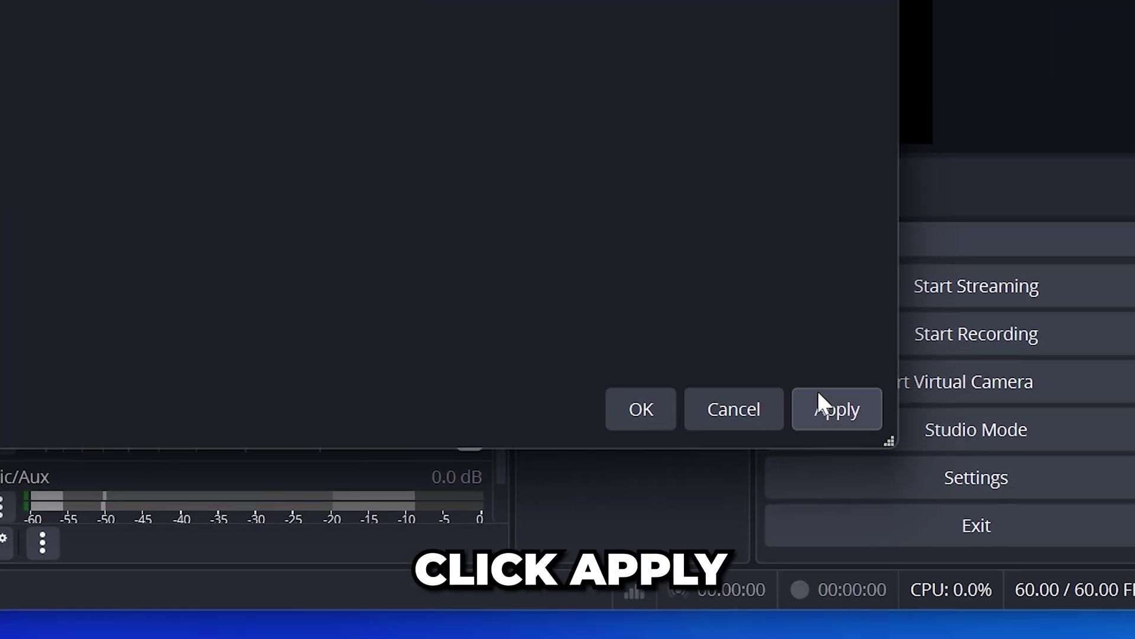
Apply the video settings and filter the hotkey list by 'stream'
{"action": "left_click", "coordinate": [837, 410]}
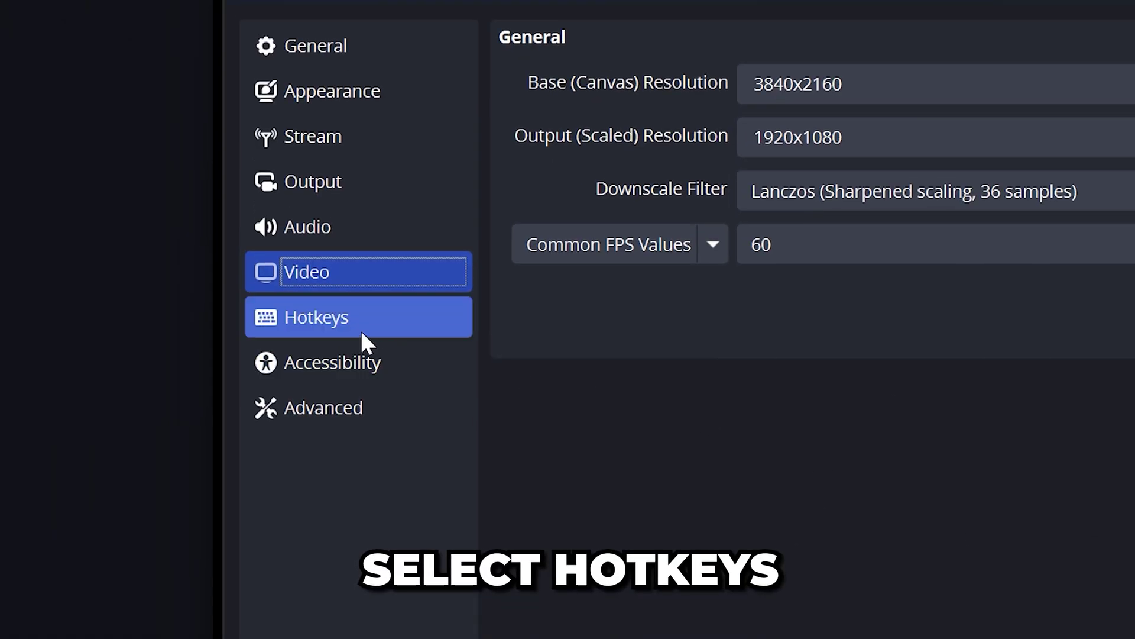
{"action": "left_click", "coordinate": [360, 322]}
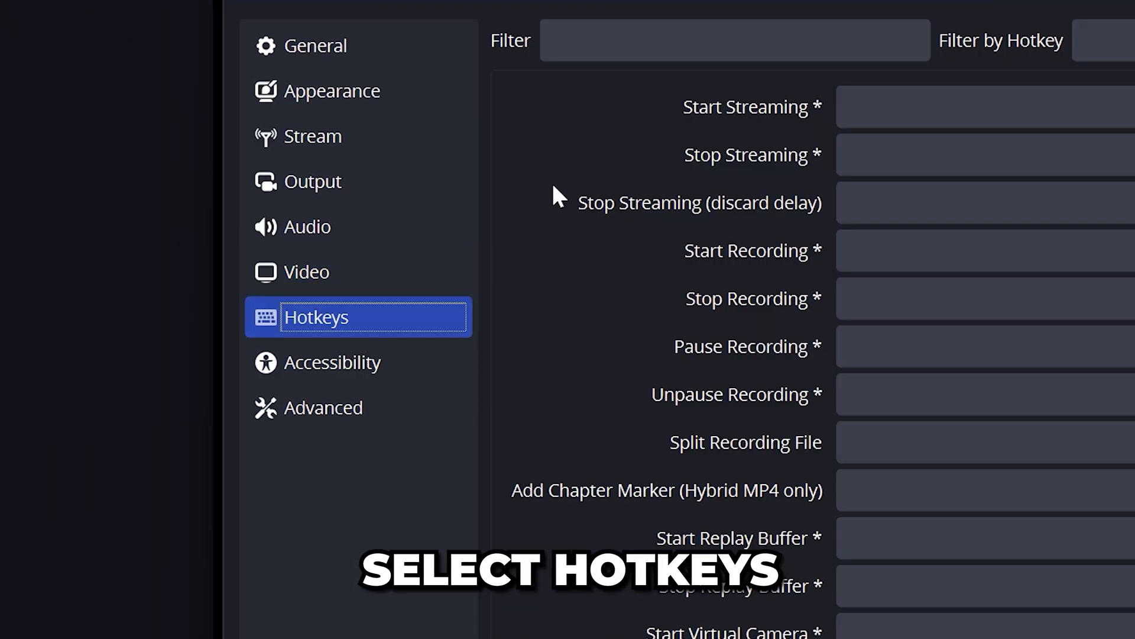
{"action": "left_click", "coordinate": [735, 40]}
{"action": "type", "text": "s"}
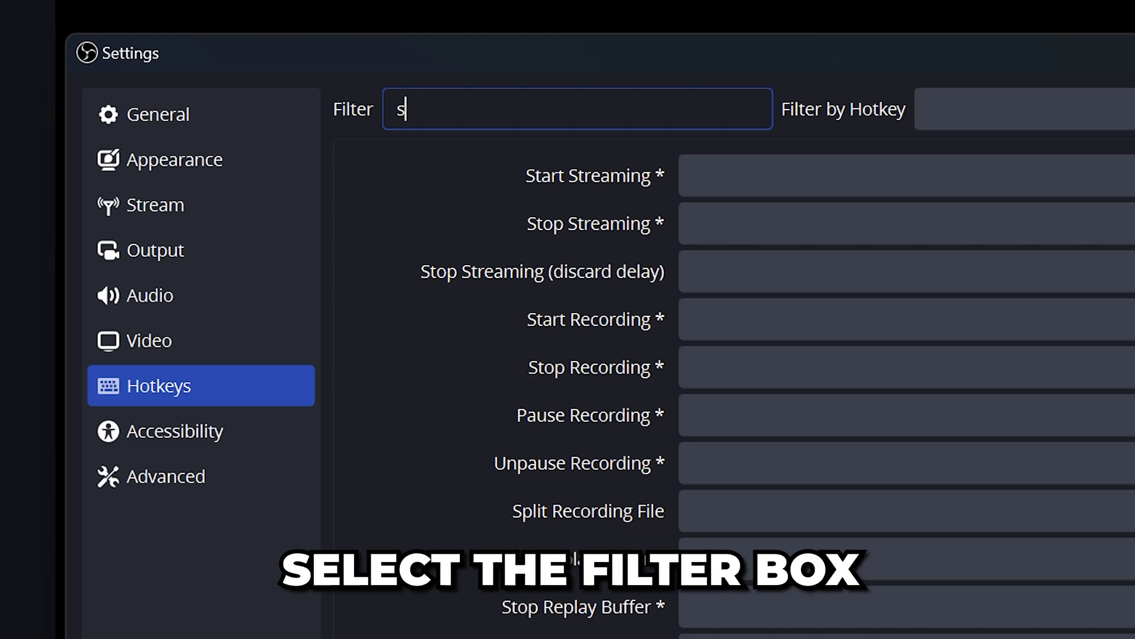
{"action": "type", "text": "tre"}
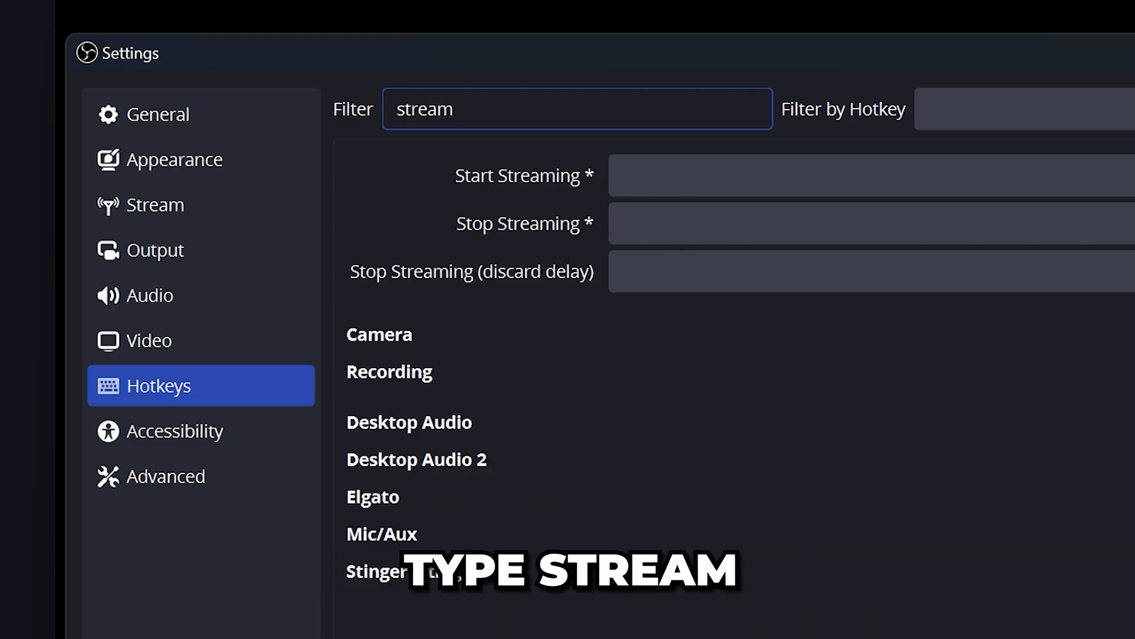
{"action": "type", "text": "am"}
Bind Ctrl+Alt+Shift+9 to both Start Streaming and Stop Streaming
{"action": "left_click", "coordinate": [623, 175]}
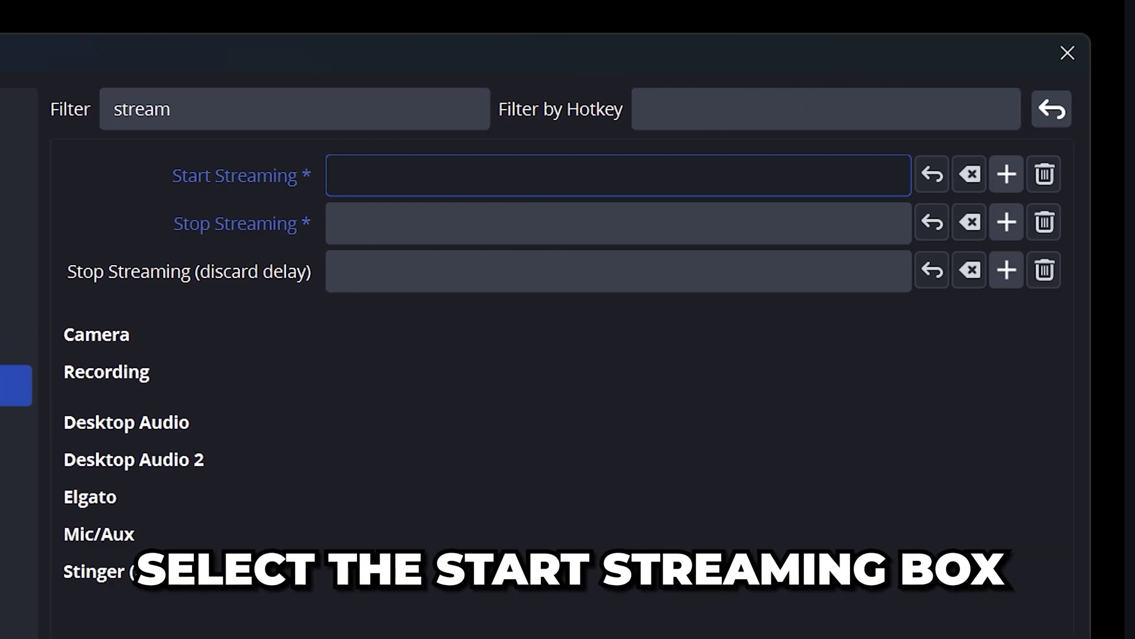
{"action": "key", "text": "ctrl+alt+shift"}
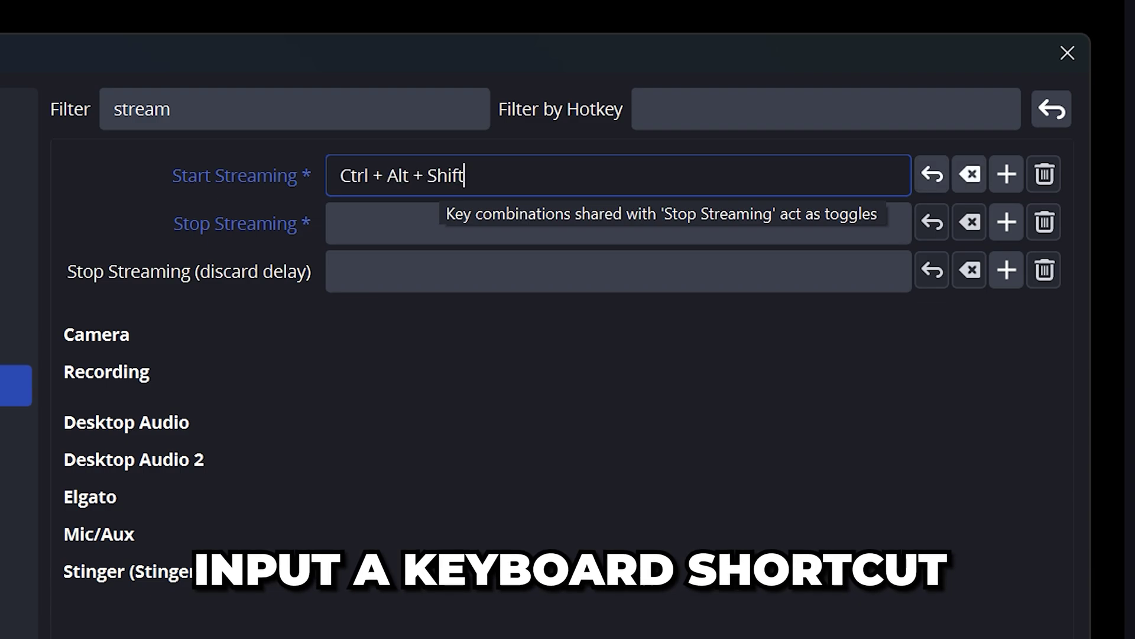
{"action": "key", "text": "ctrl+alt+shift+9"}
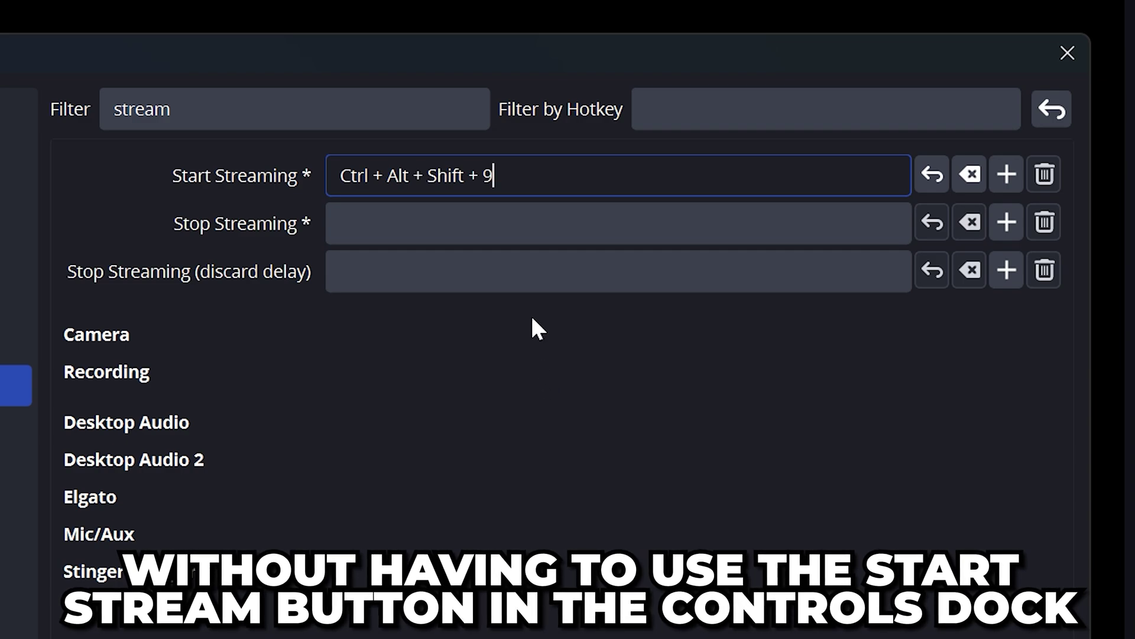
{"action": "left_click", "coordinate": [532, 224]}
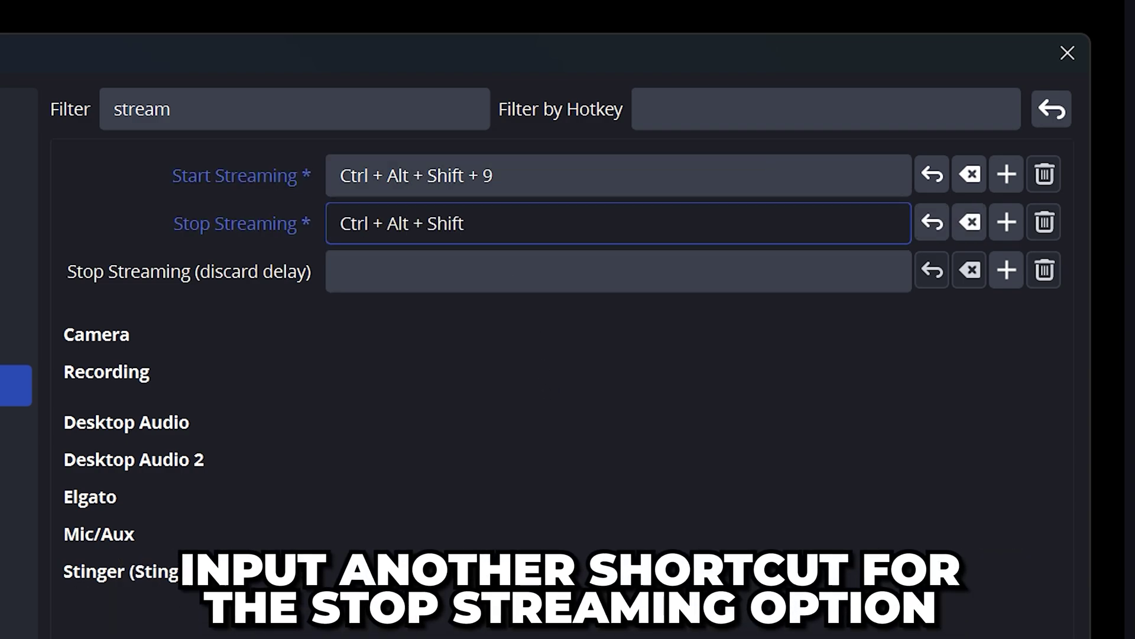
{"action": "key", "text": "ctrl+alt+shift+9"}
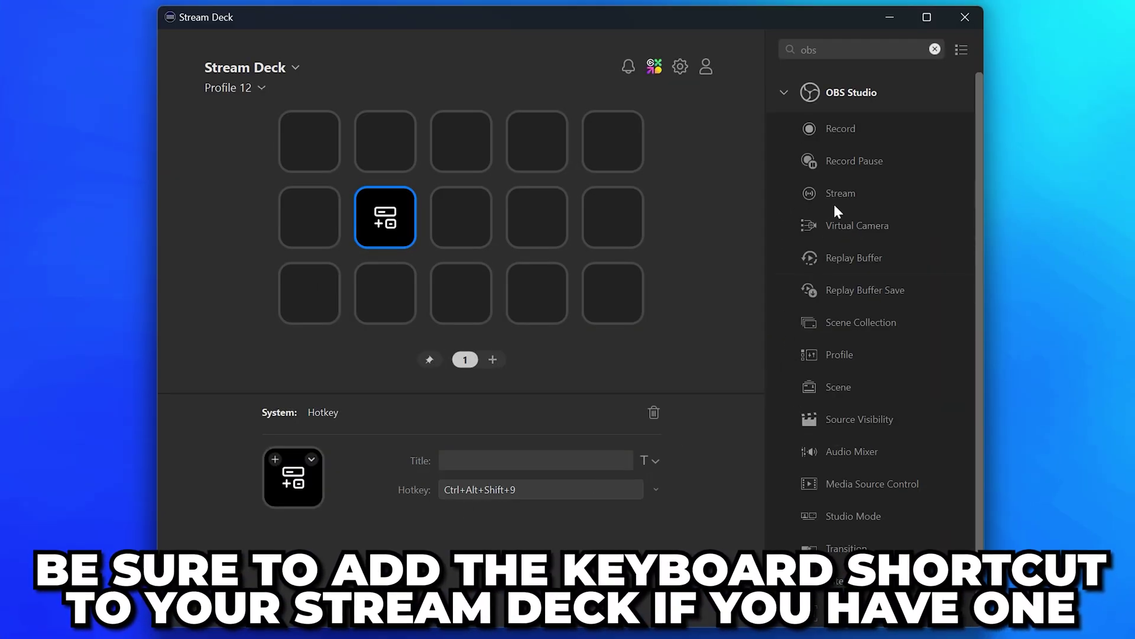
{"action": "left_click_drag", "start_coordinate": [834, 206], "coordinate": [455, 222]}
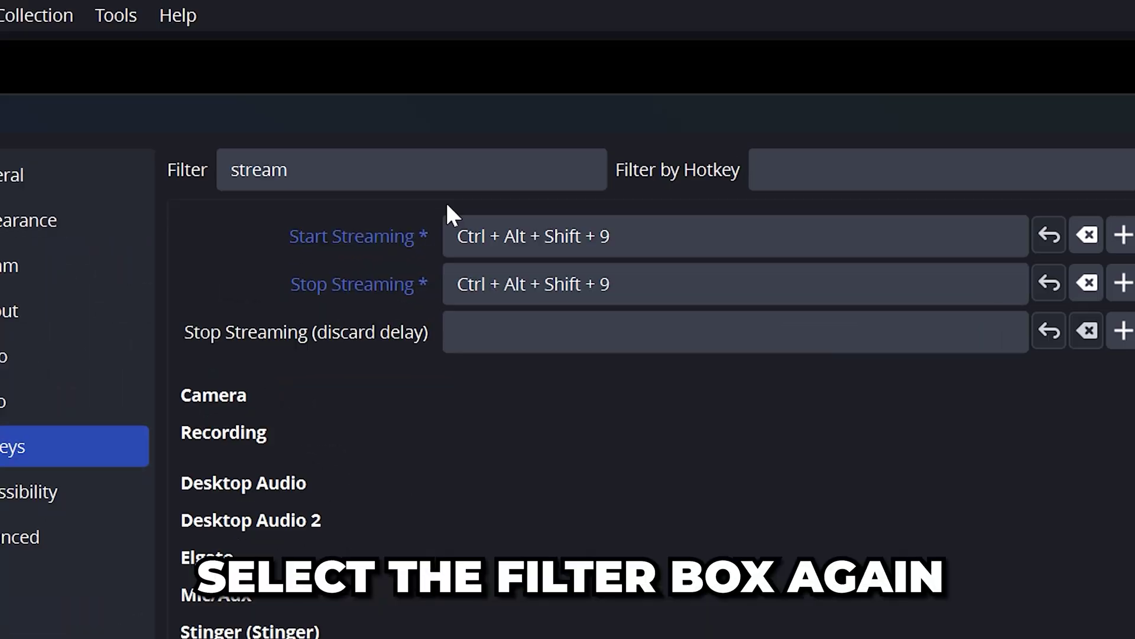
{"action": "left_click_drag", "start_coordinate": [288, 170], "coordinate": [198, 268]}
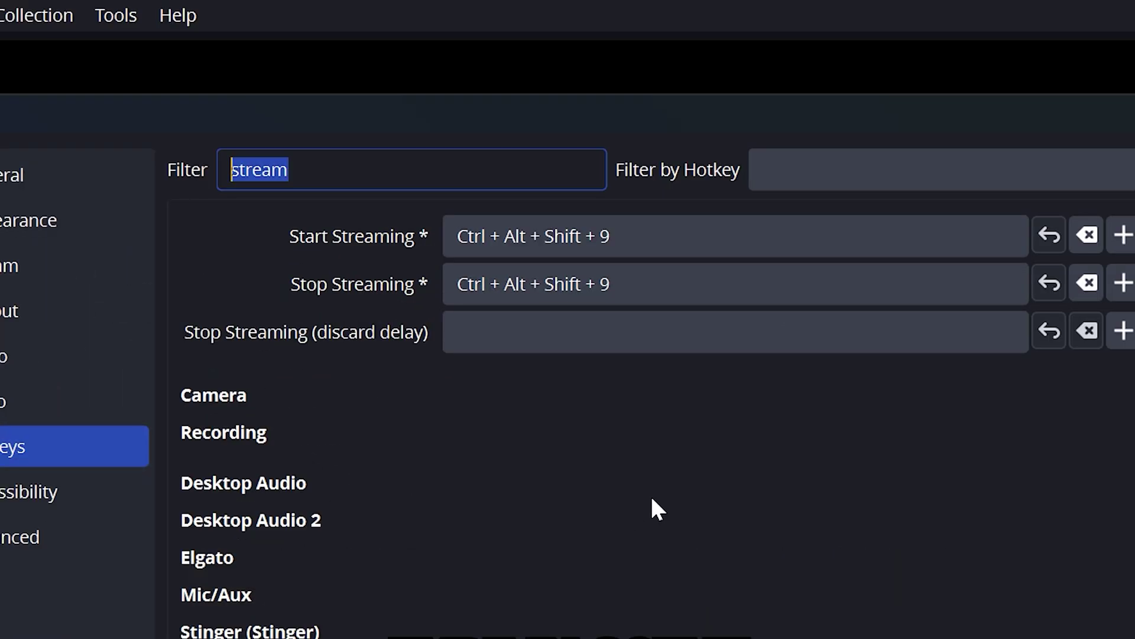
Filter the hotkey list by 'scene' to show the Camera and Recording Switch to scene hotkeys
{"action": "type", "text": "scene"}
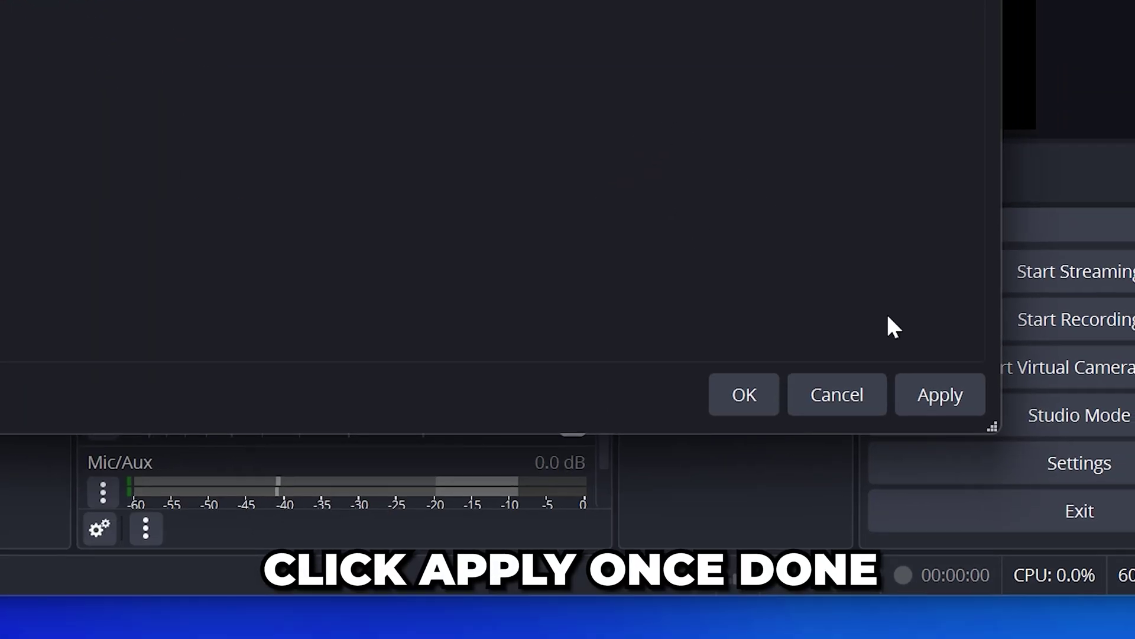
Apply the hotkey settings and keep Advanced process priority at Normal
{"action": "left_click", "coordinate": [948, 389]}
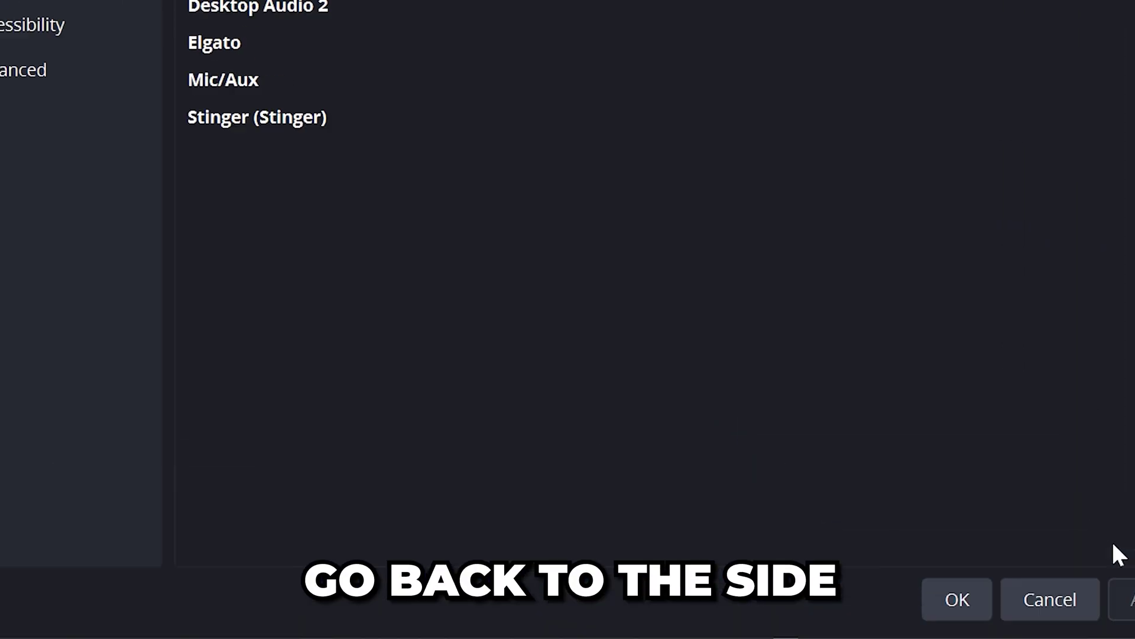
{"action": "left_click", "coordinate": [275, 353]}
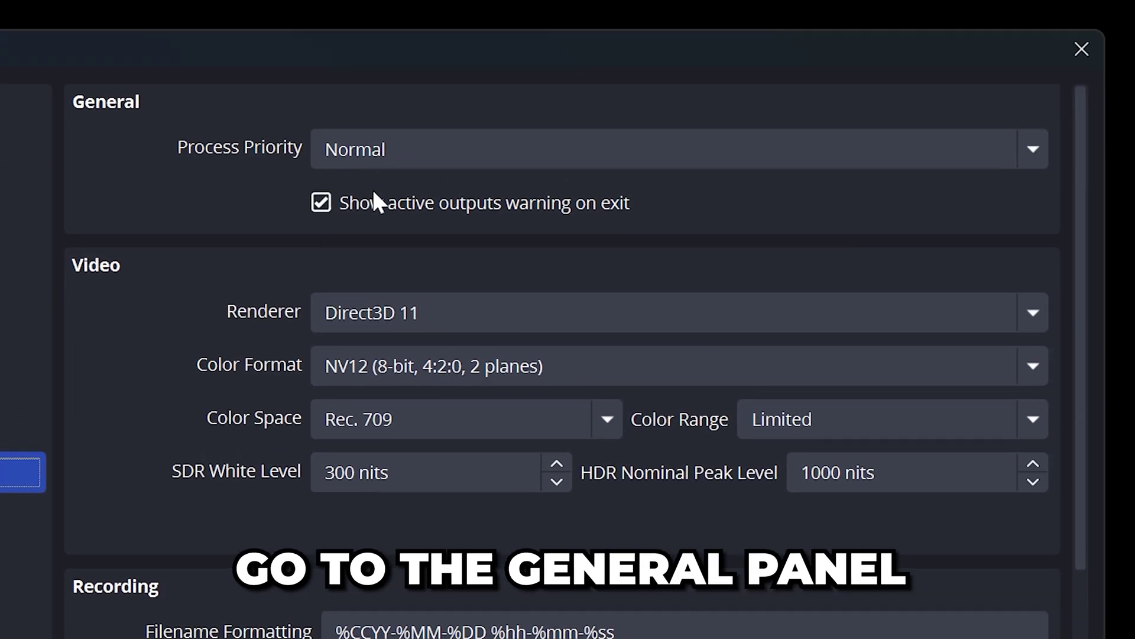
{"action": "left_click", "coordinate": [396, 151]}
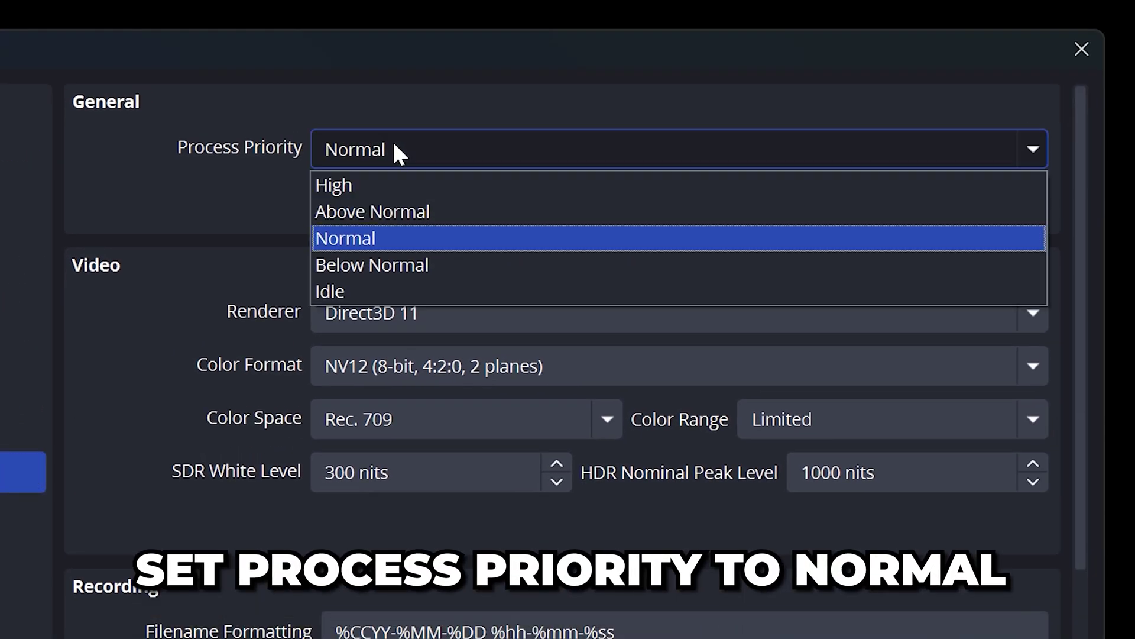
{"action": "left_click", "coordinate": [367, 239]}
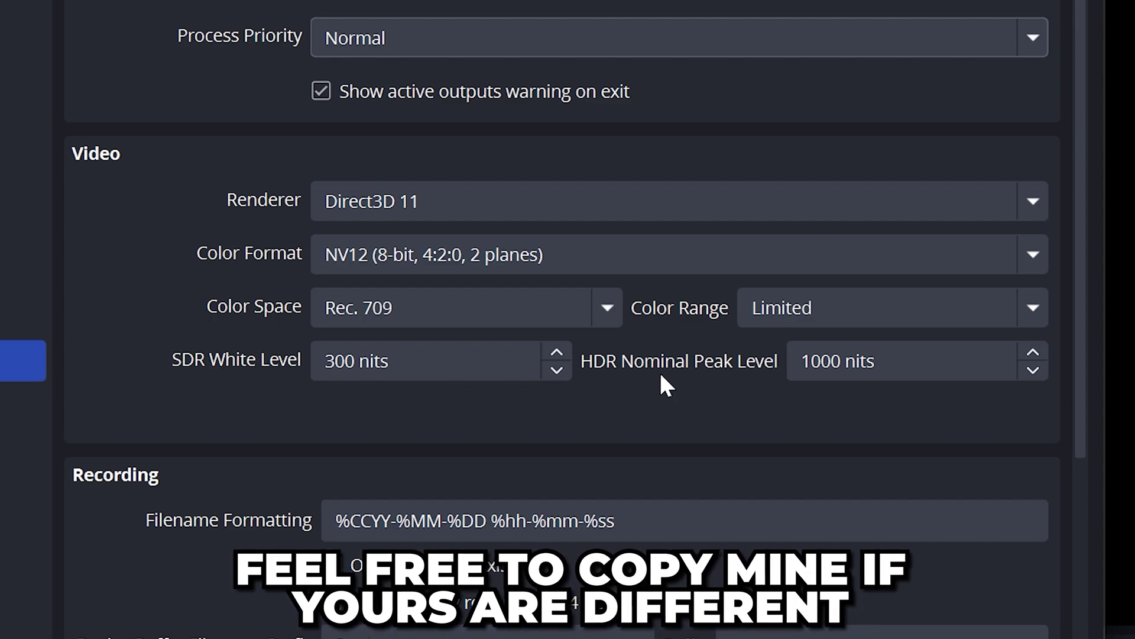
Turn off Stream Delay in the Advanced settings
{"action": "scroll", "coordinate": [661, 376], "scroll_direction": "down", "scroll_amount": 2}
{"action": "scroll", "coordinate": [661, 298], "scroll_direction": "down", "scroll_amount": 10}
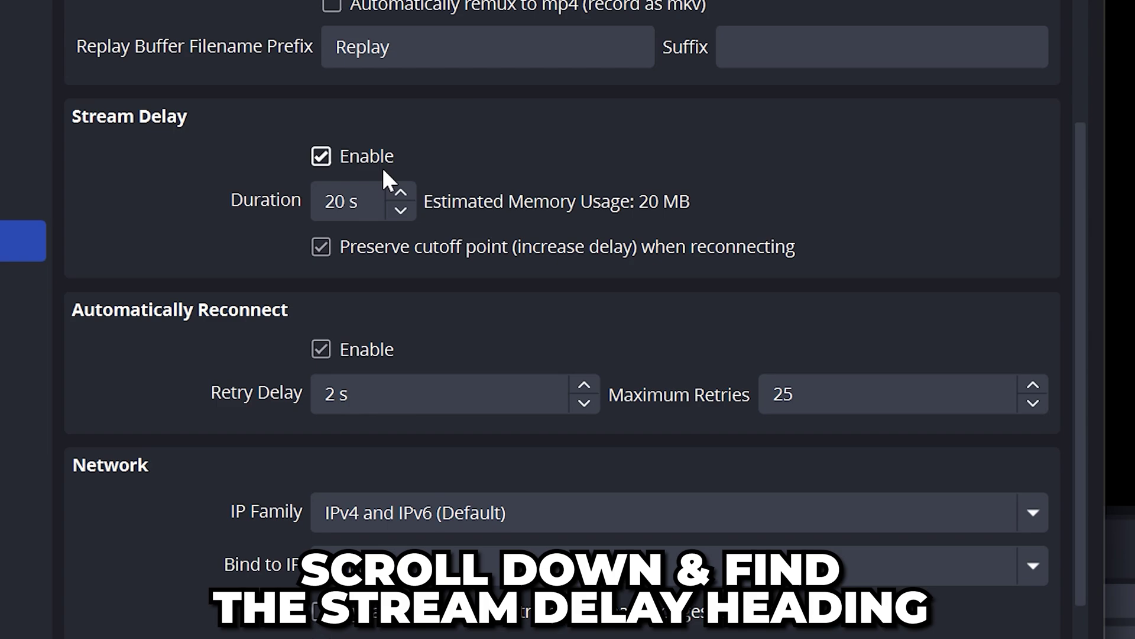
{"action": "left_click", "coordinate": [321, 157]}
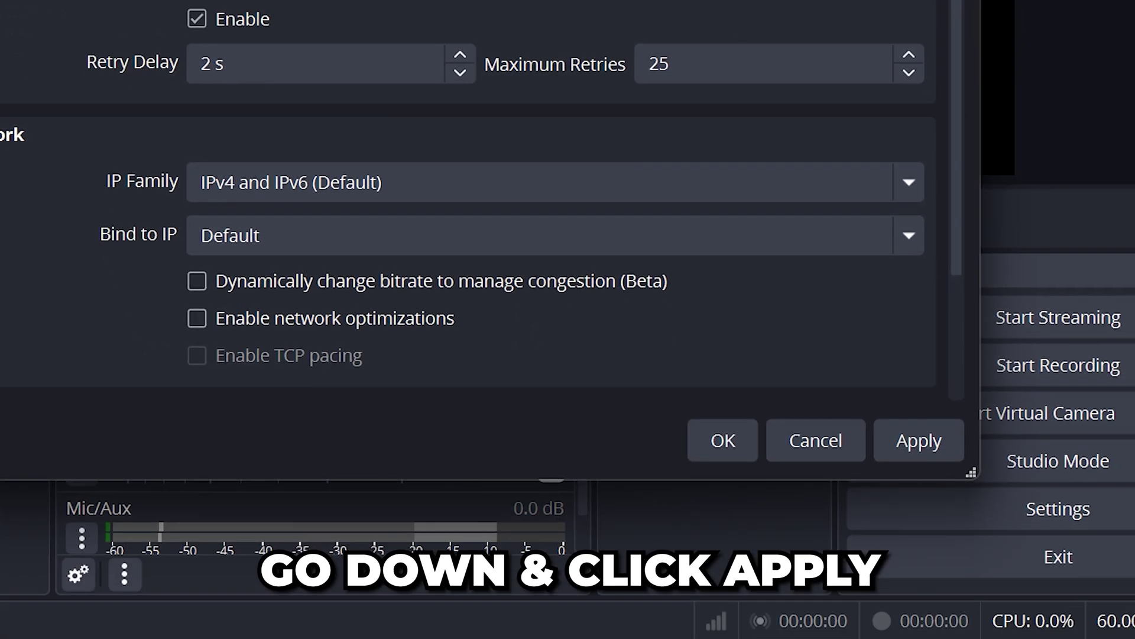
Save the advanced settings, close Settings, and bring up Advanced Audio Properties for all sources
{"action": "left_click", "coordinate": [922, 440]}
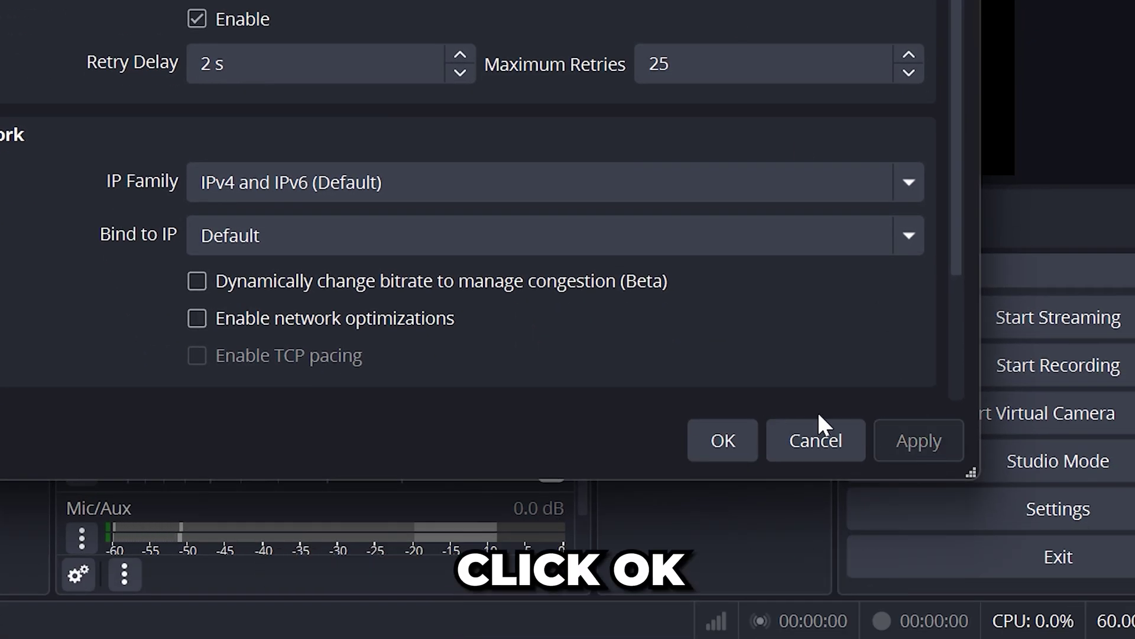
{"action": "left_click", "coordinate": [711, 442]}
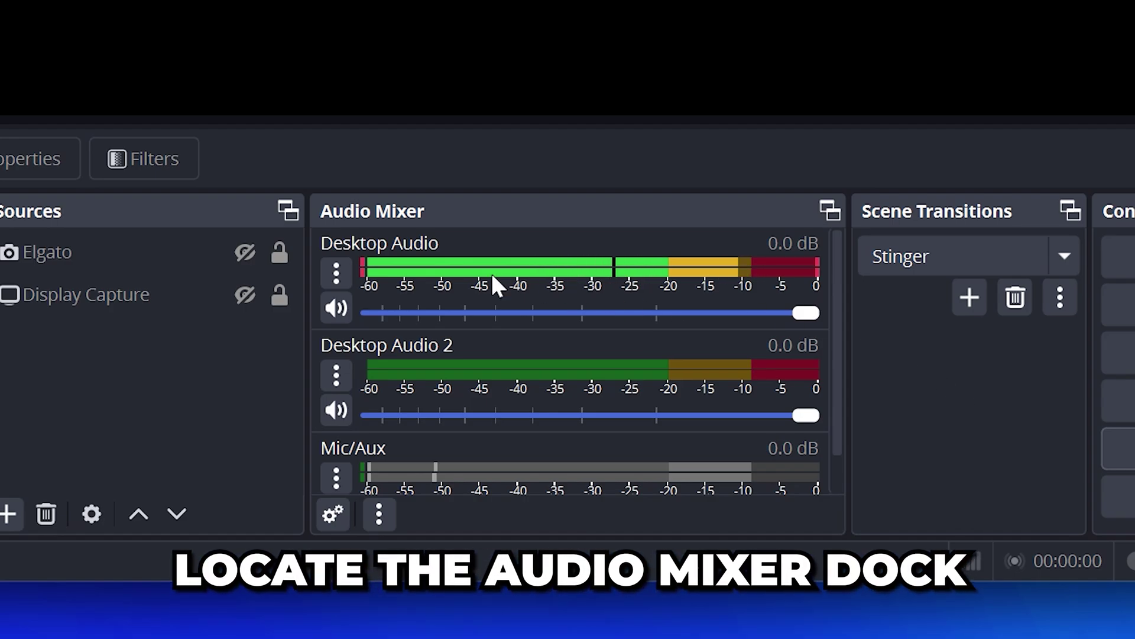
{"action": "left_click", "coordinate": [336, 270]}
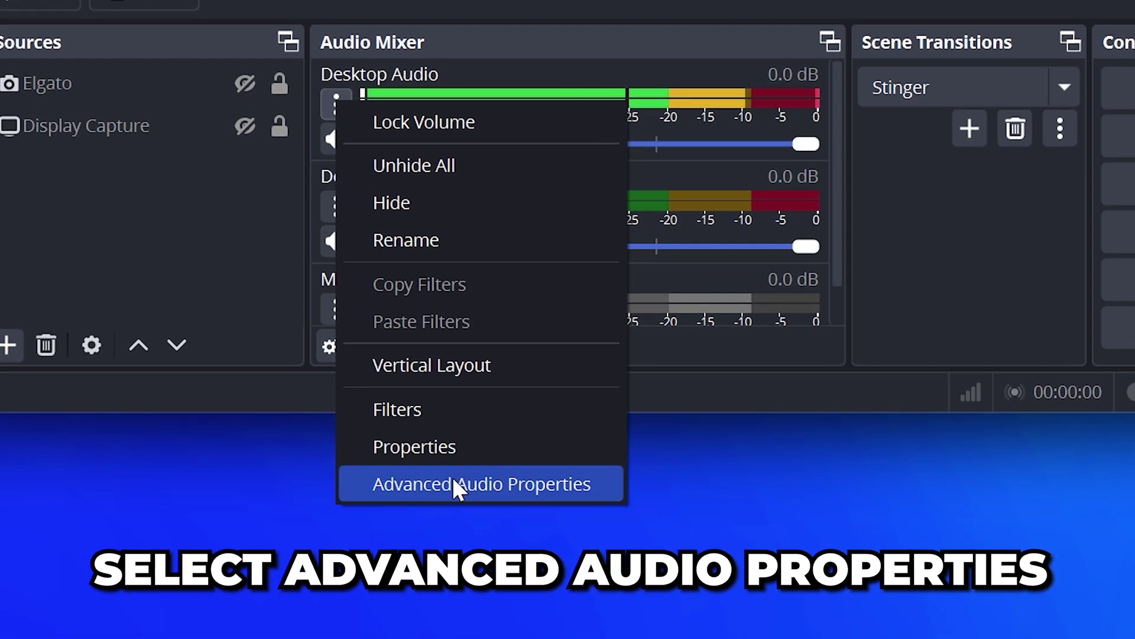
{"action": "left_click", "coordinate": [456, 616]}
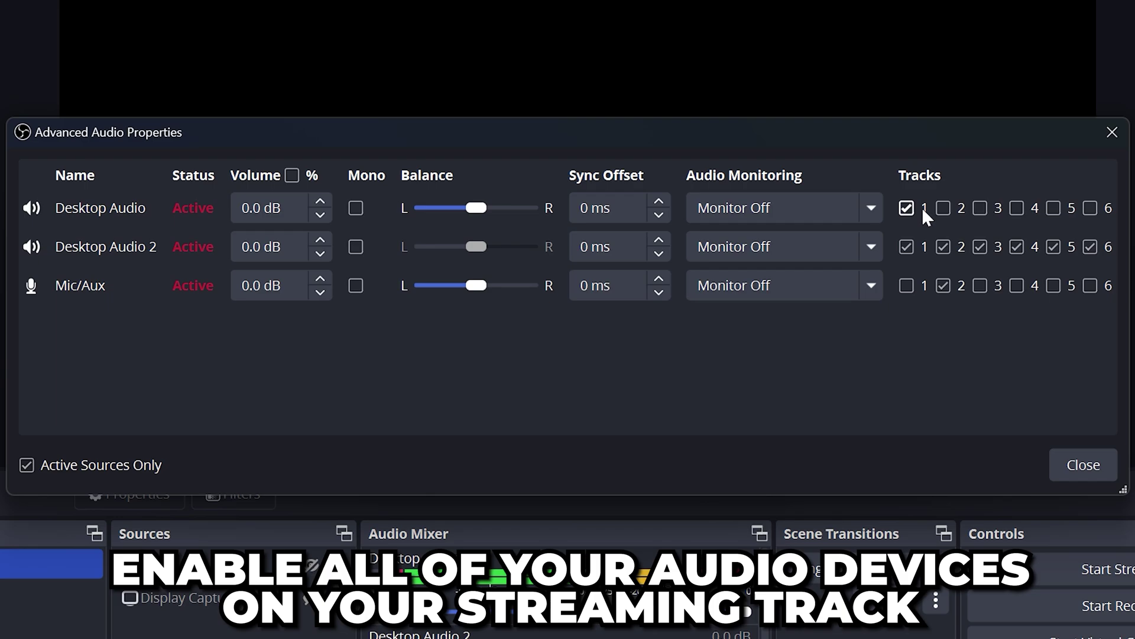
Assign Mic/Aux to track 1 and add Desktop Audio to track 2, then close the dialog
{"action": "left_click", "coordinate": [905, 286]}
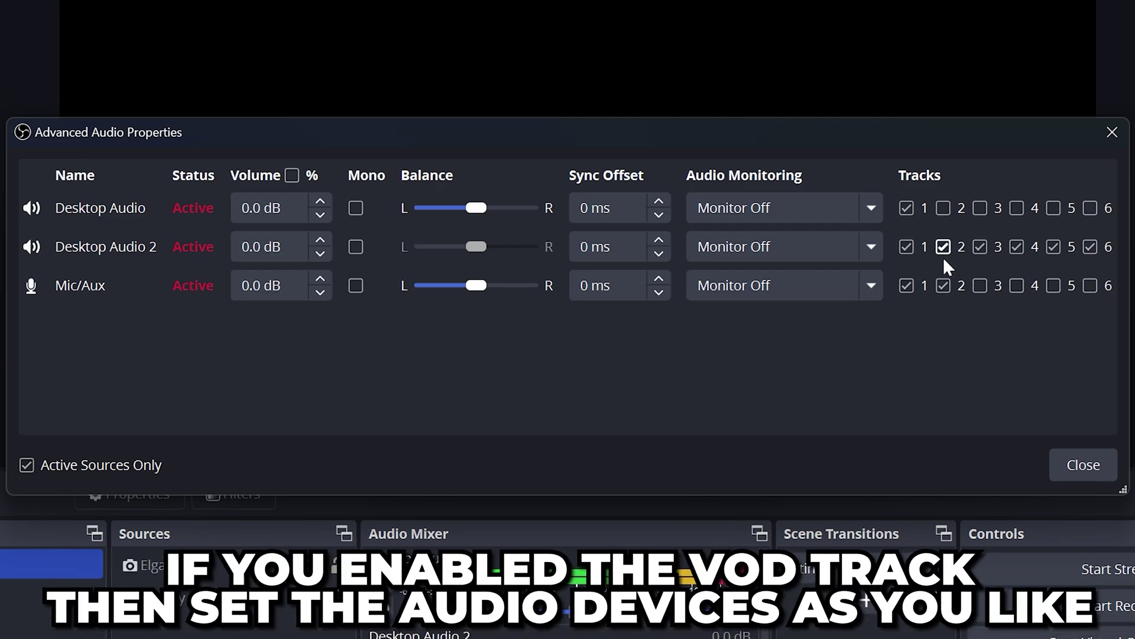
{"action": "left_click", "coordinate": [943, 209]}
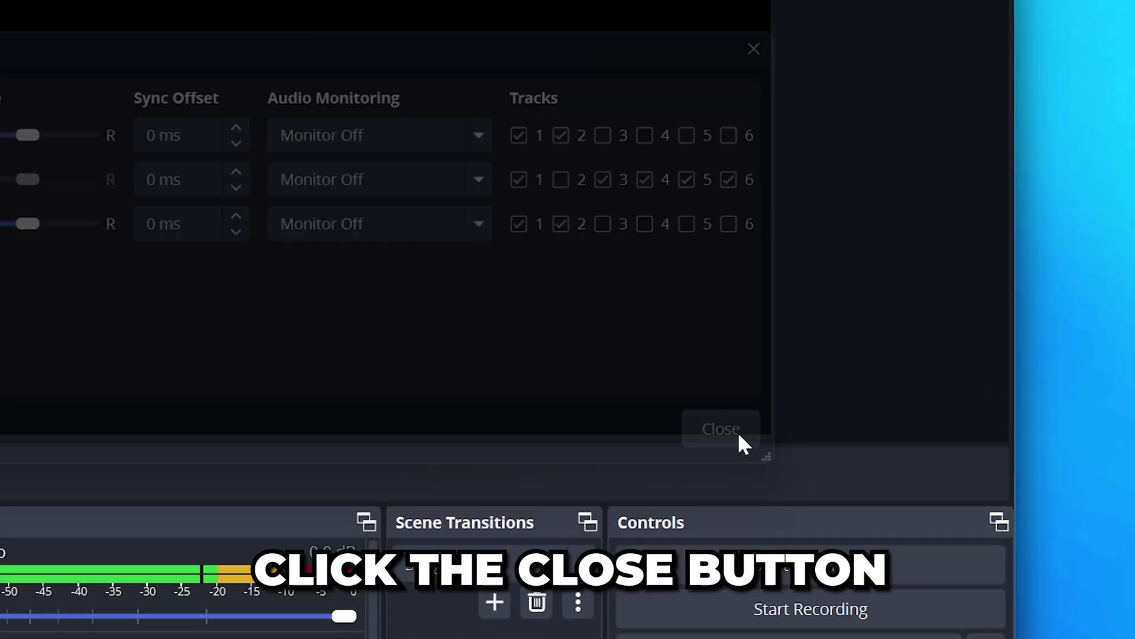
{"action": "left_click", "coordinate": [736, 435]}
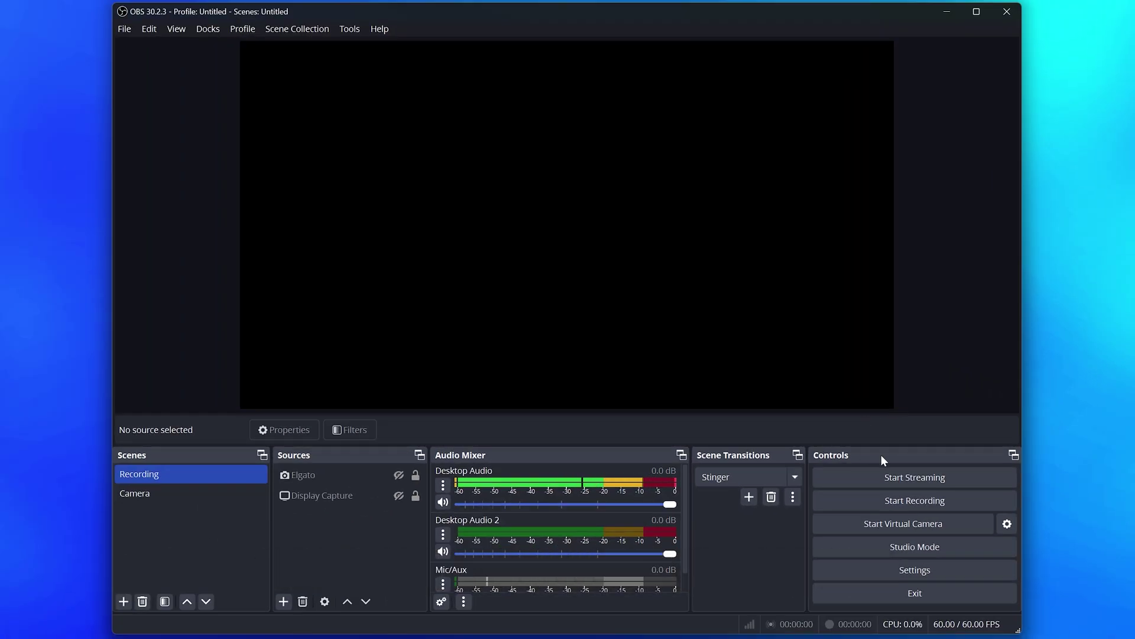